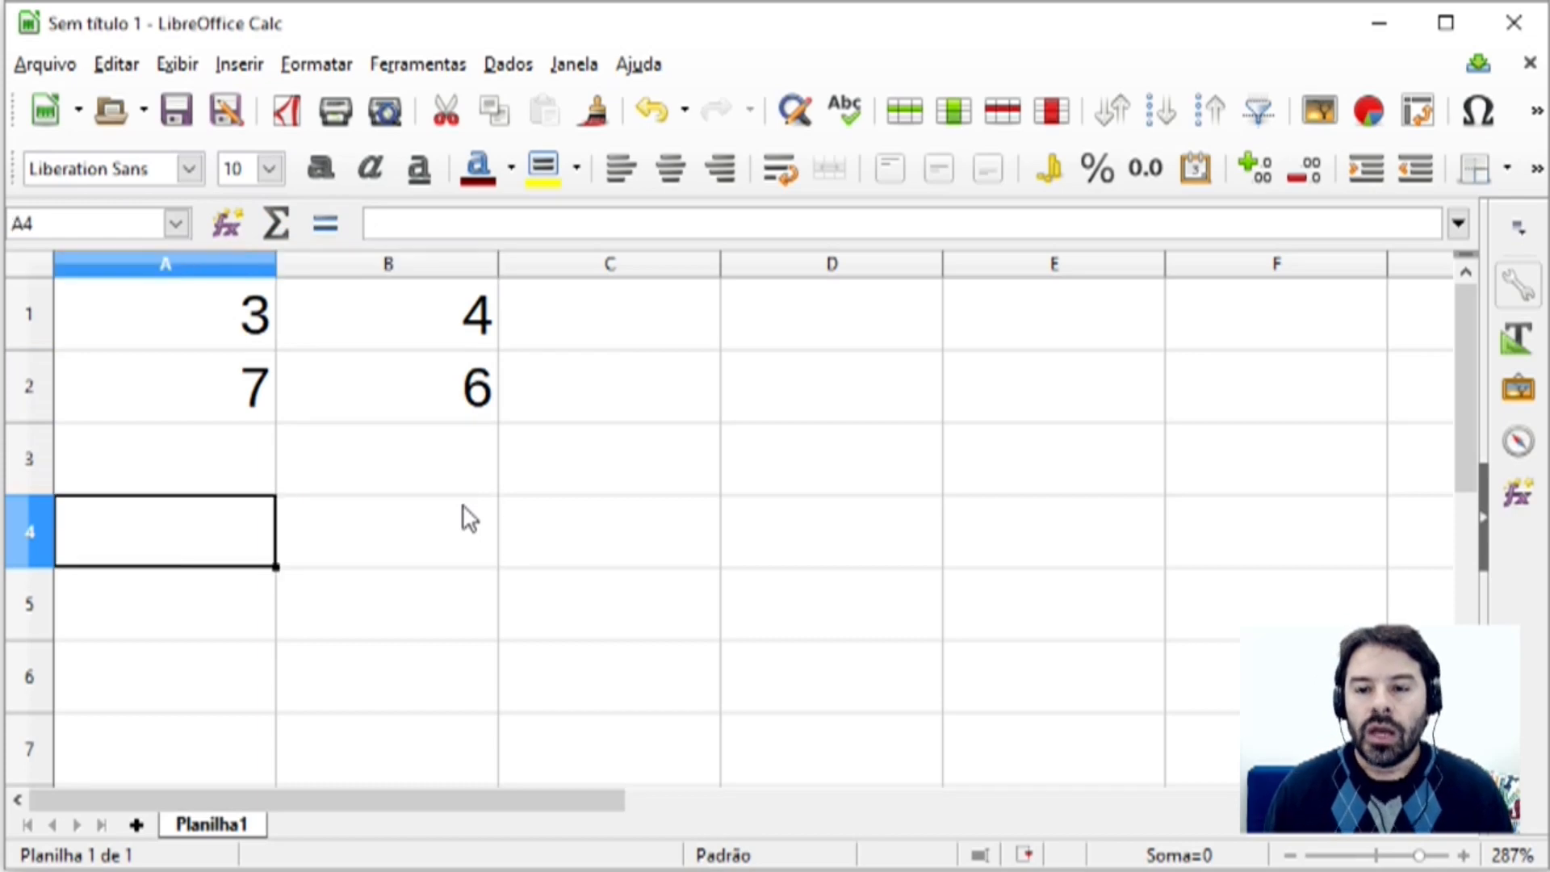
Enter the formula =SOMA(A1;B2) in cell A4 to add the two individual cells.
type("=SOM")
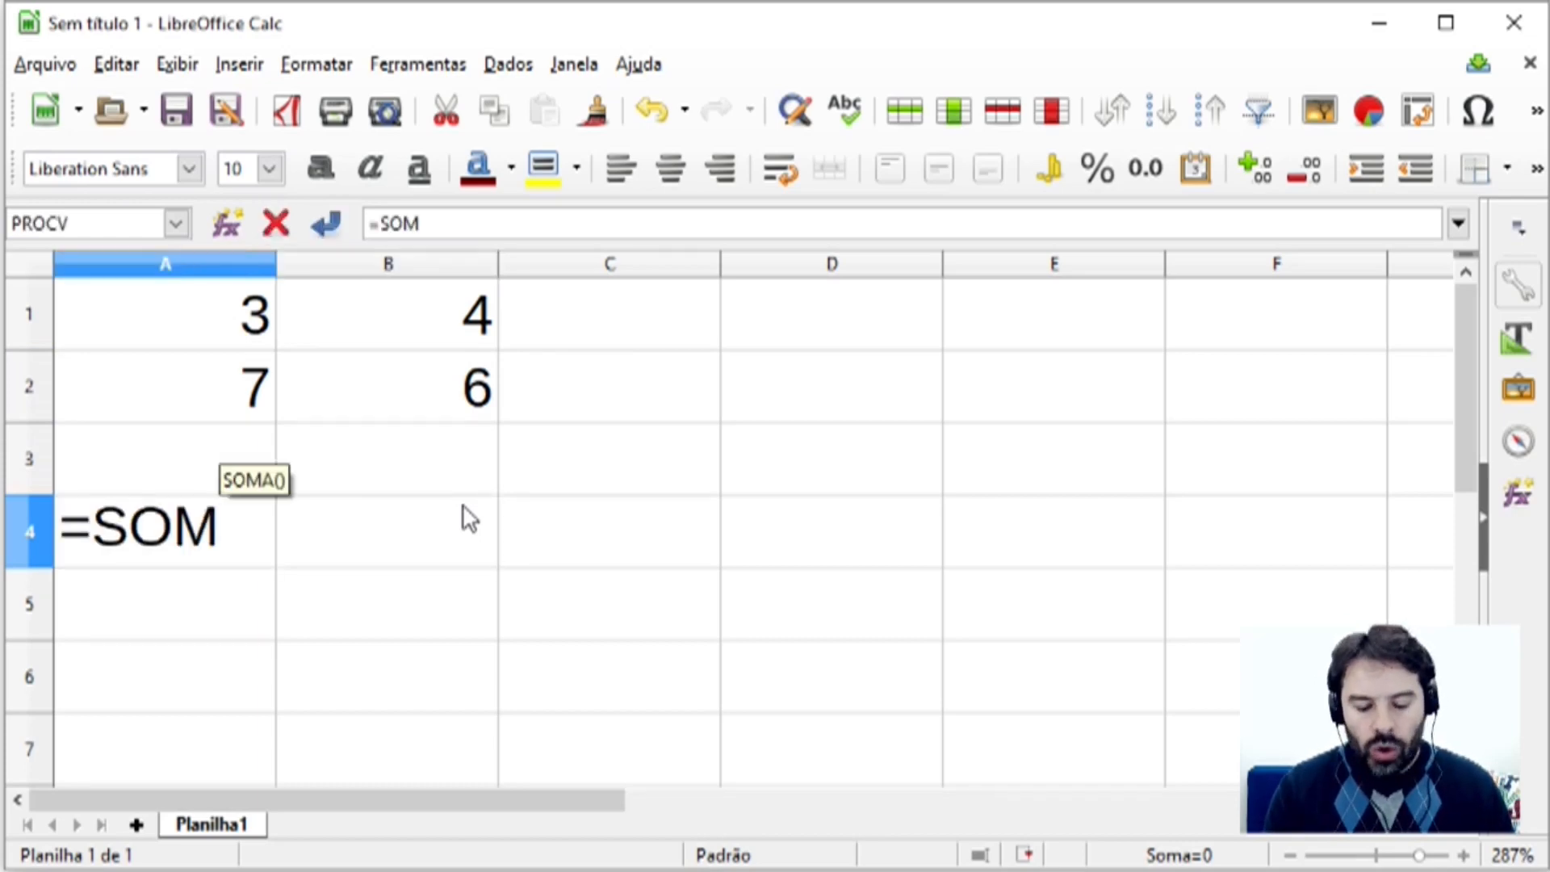
type("A(A")
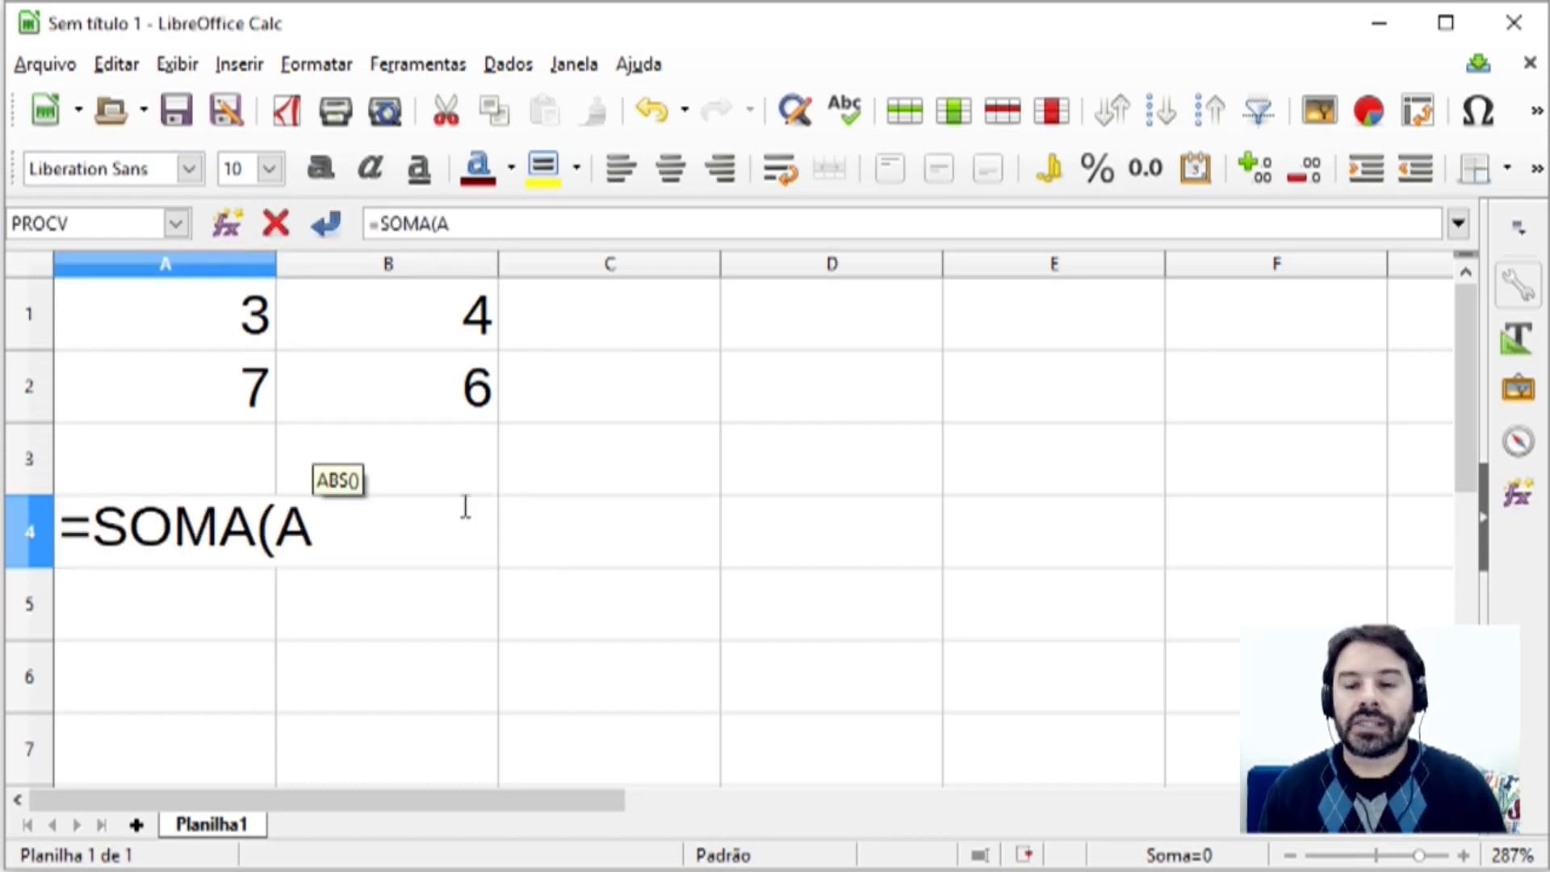
type("1;")
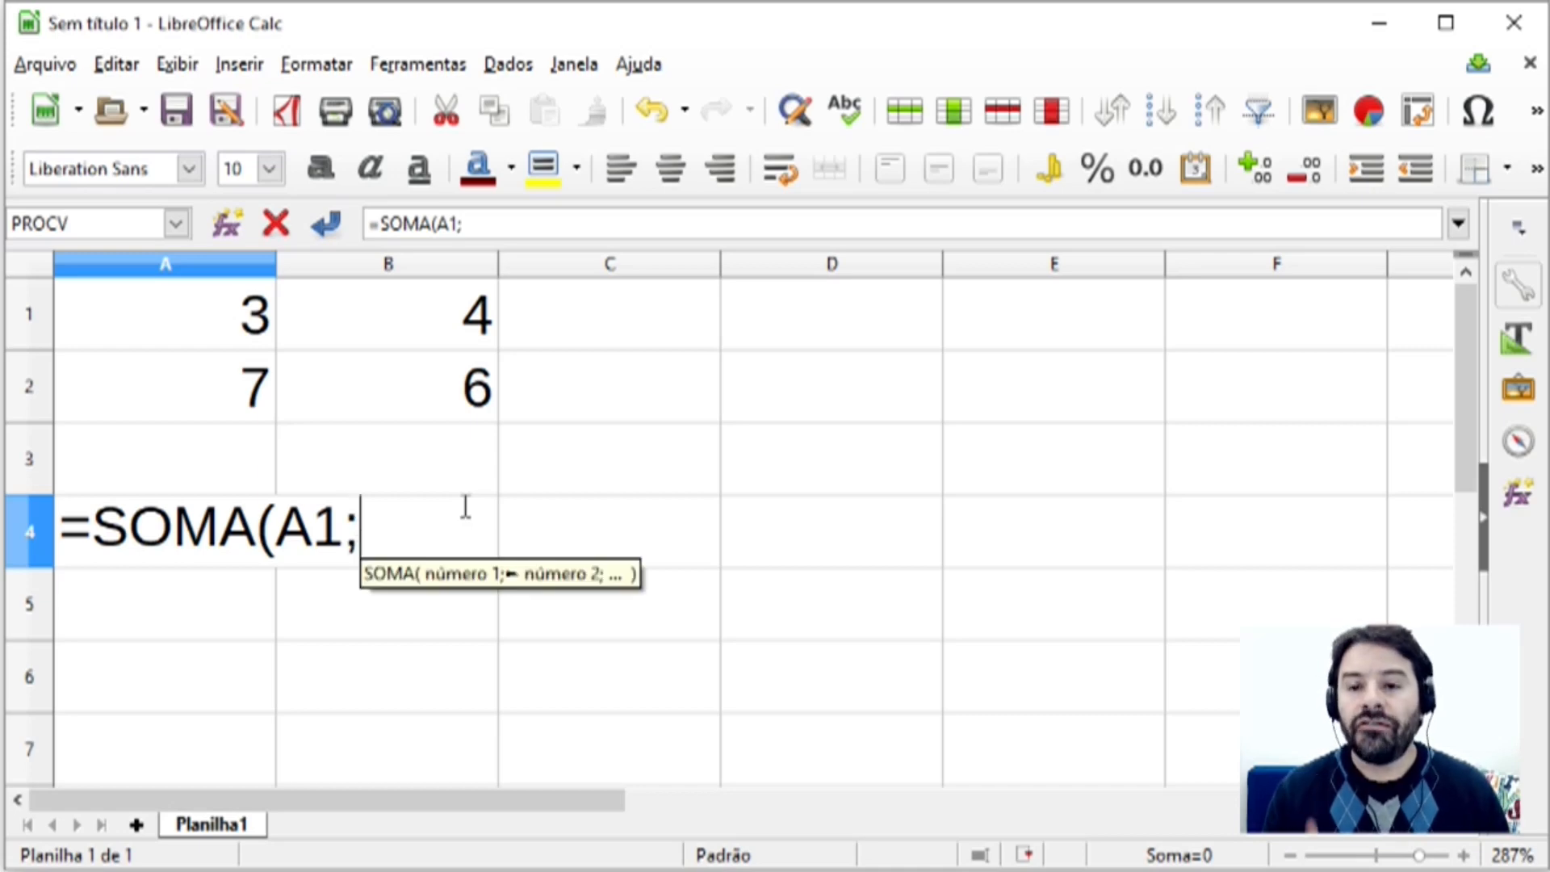
type("B2)")
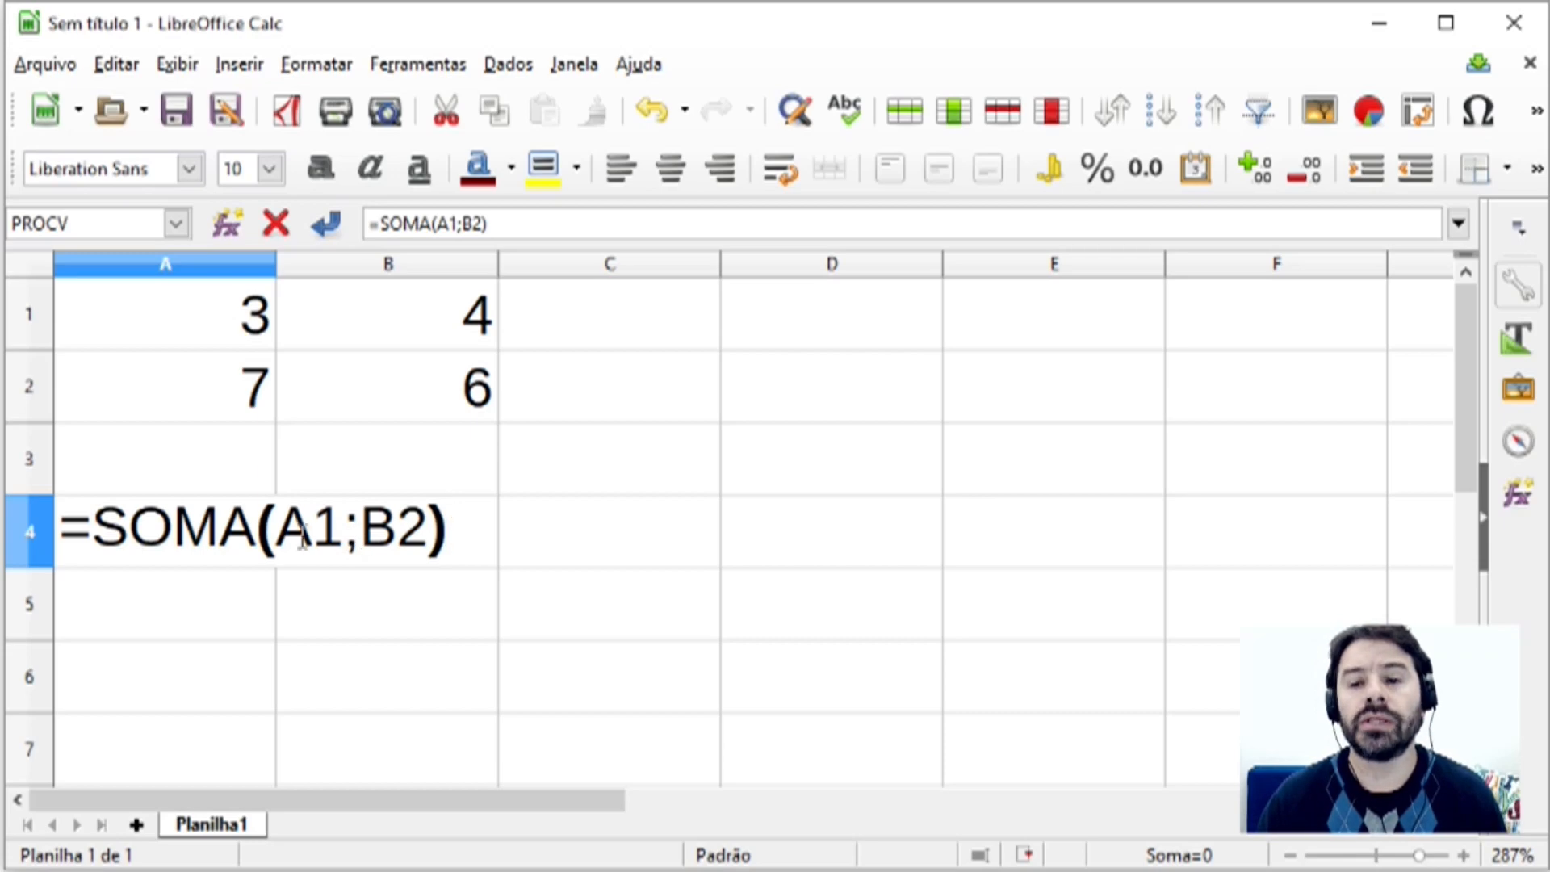
left_click_drag(277, 529, 334, 529)
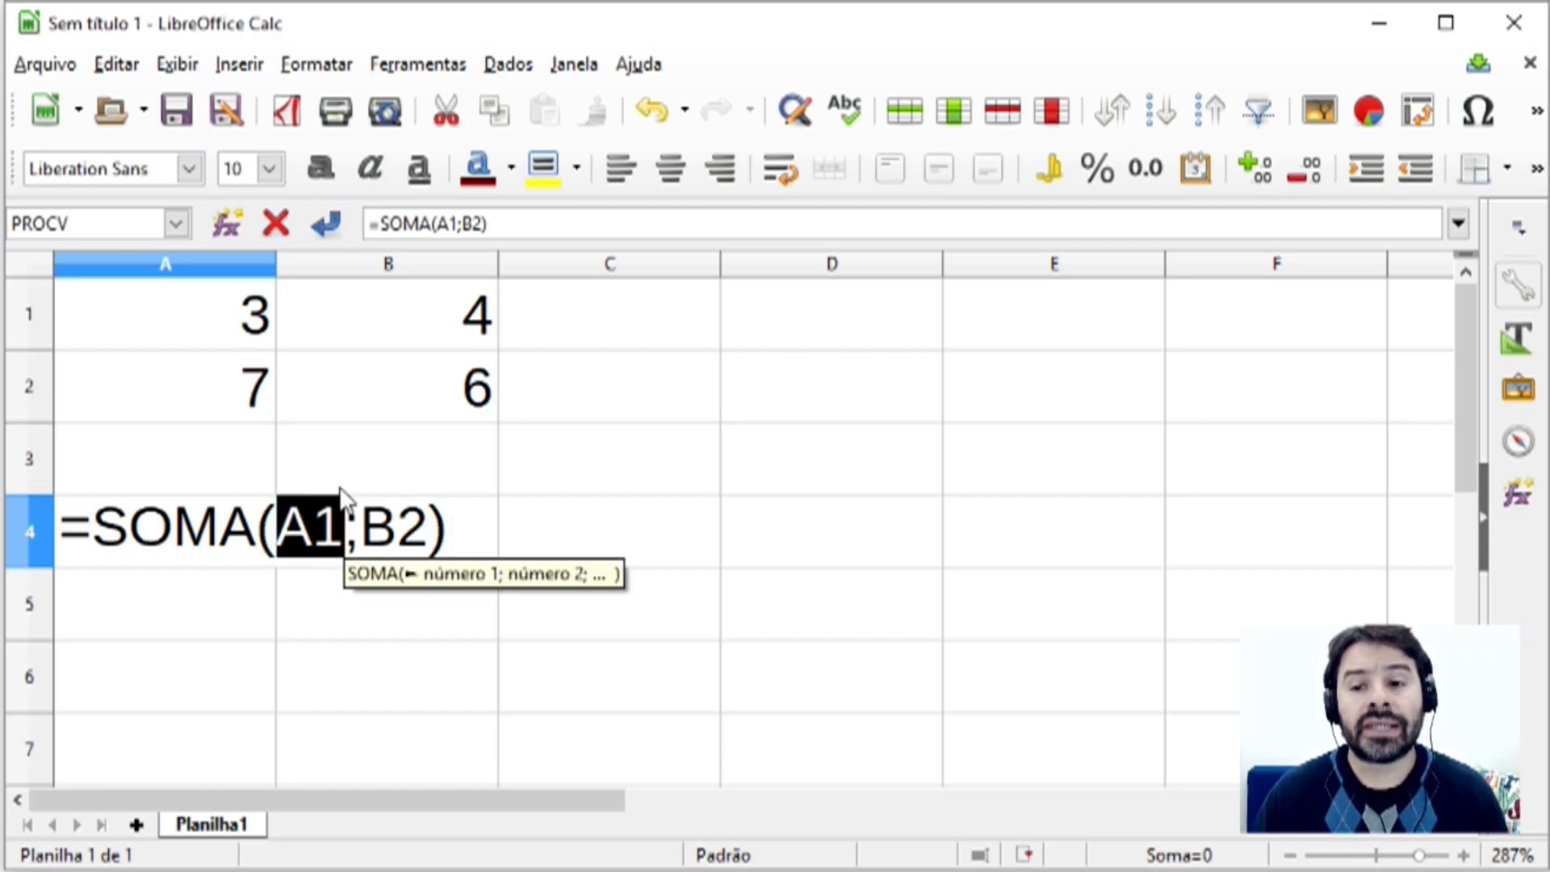
left_click_drag(360, 529, 429, 528)
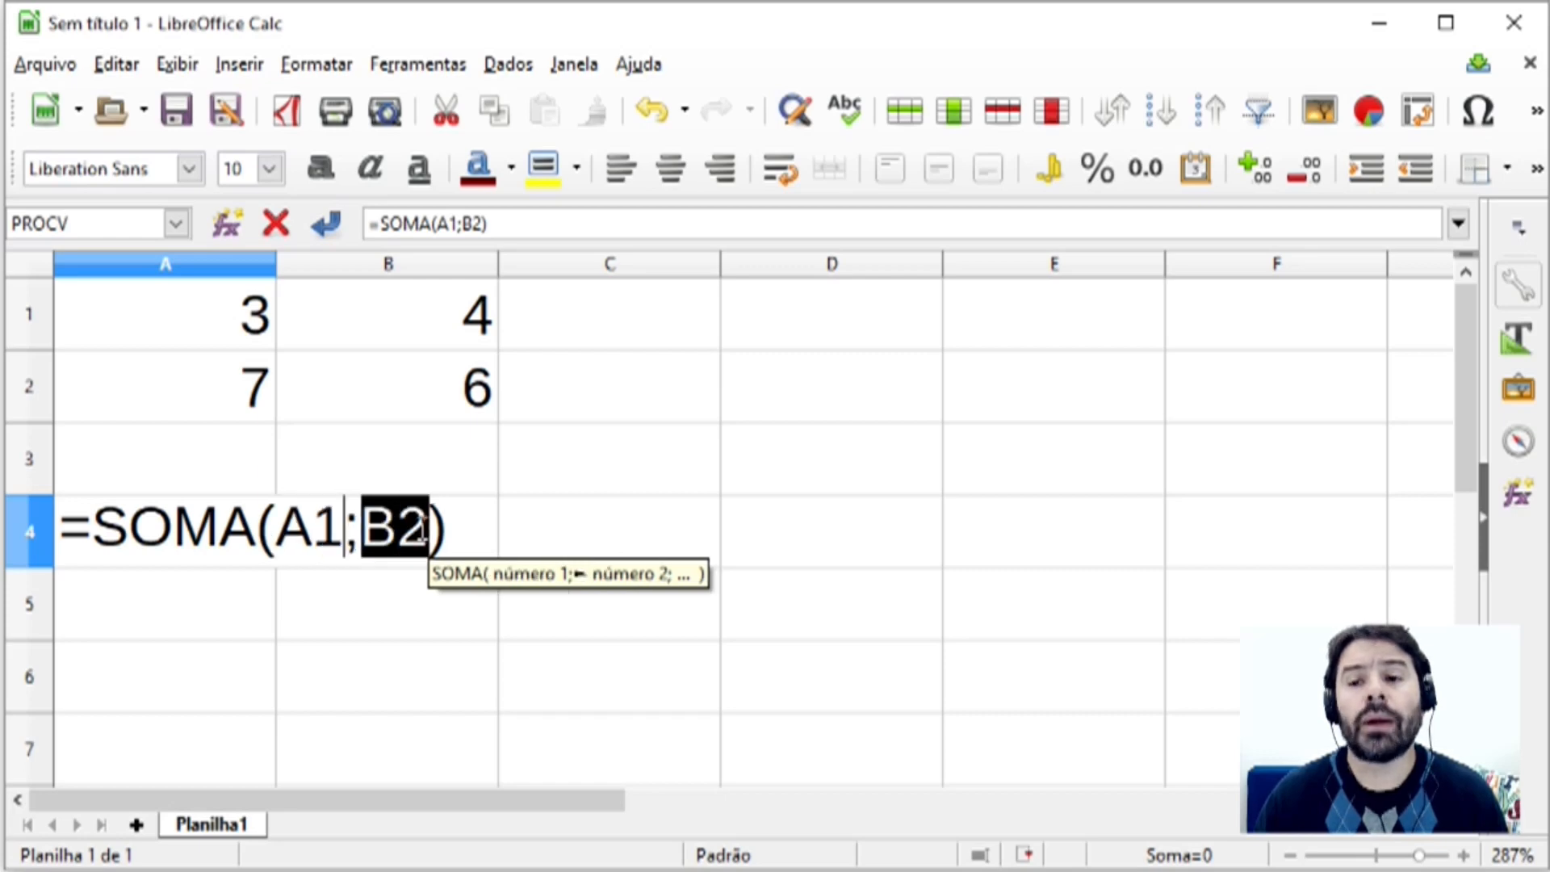
left_click(457, 527)
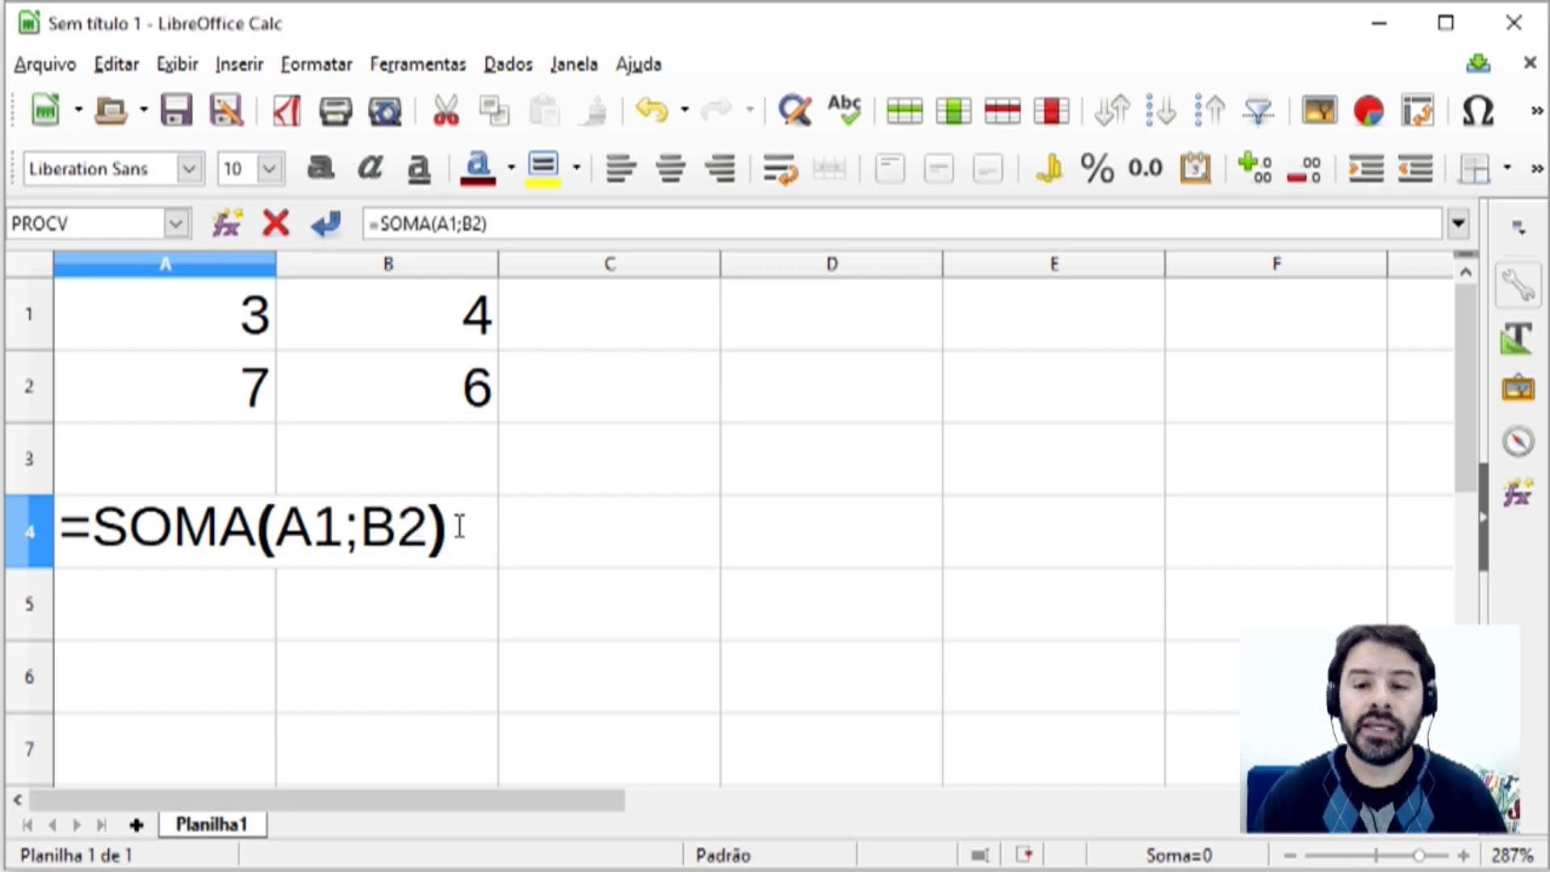
key("Return")
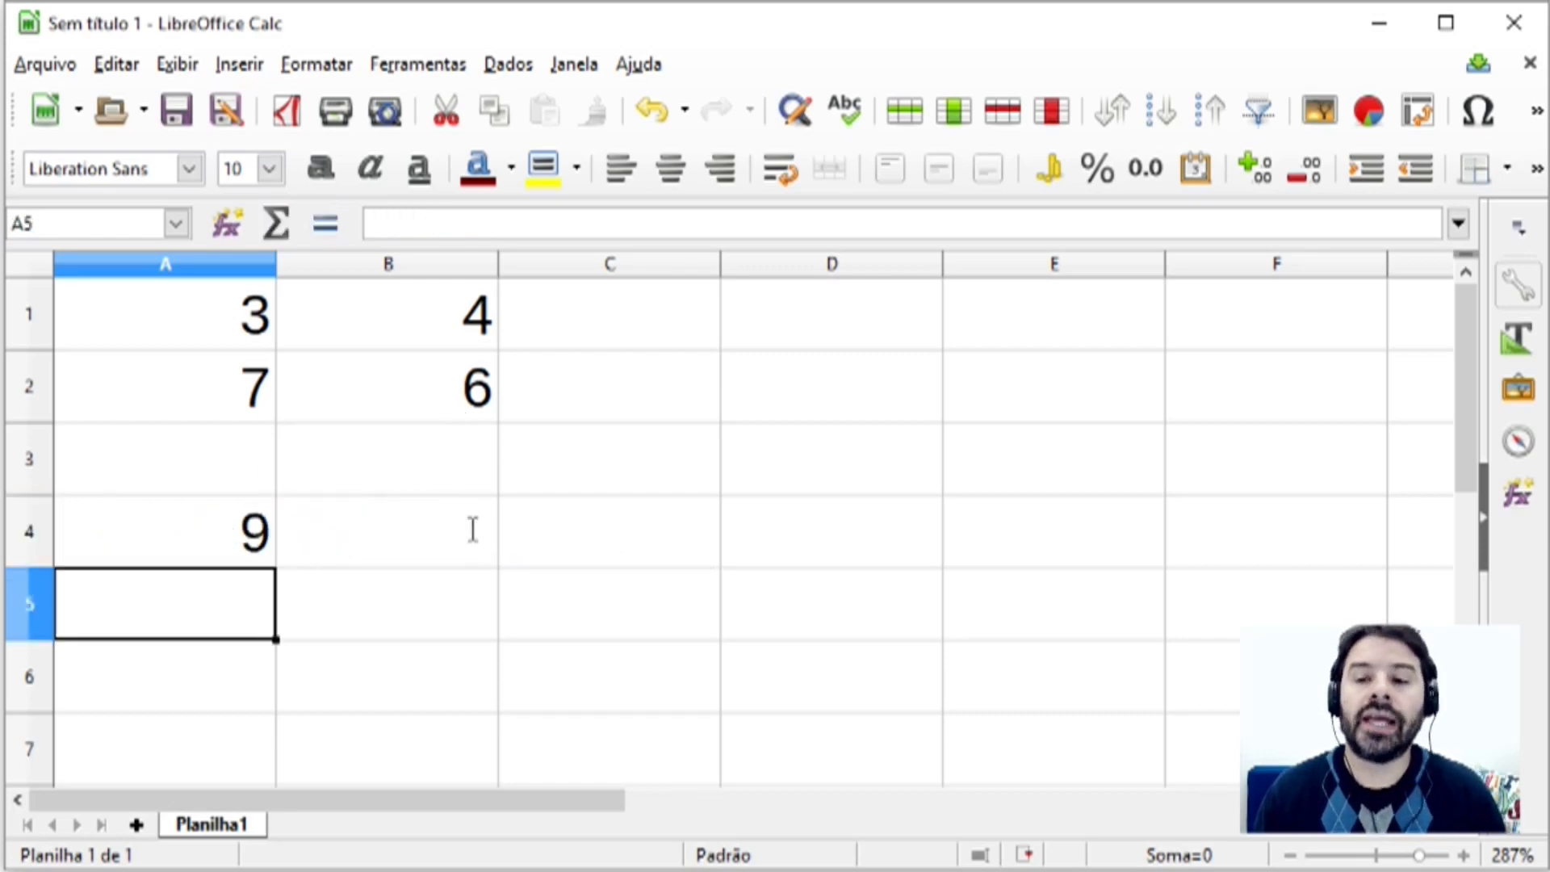
Inspect which individual cells the SOMA formula in A4 references, keeping the formula as it is.
key("Up")
key("F2")
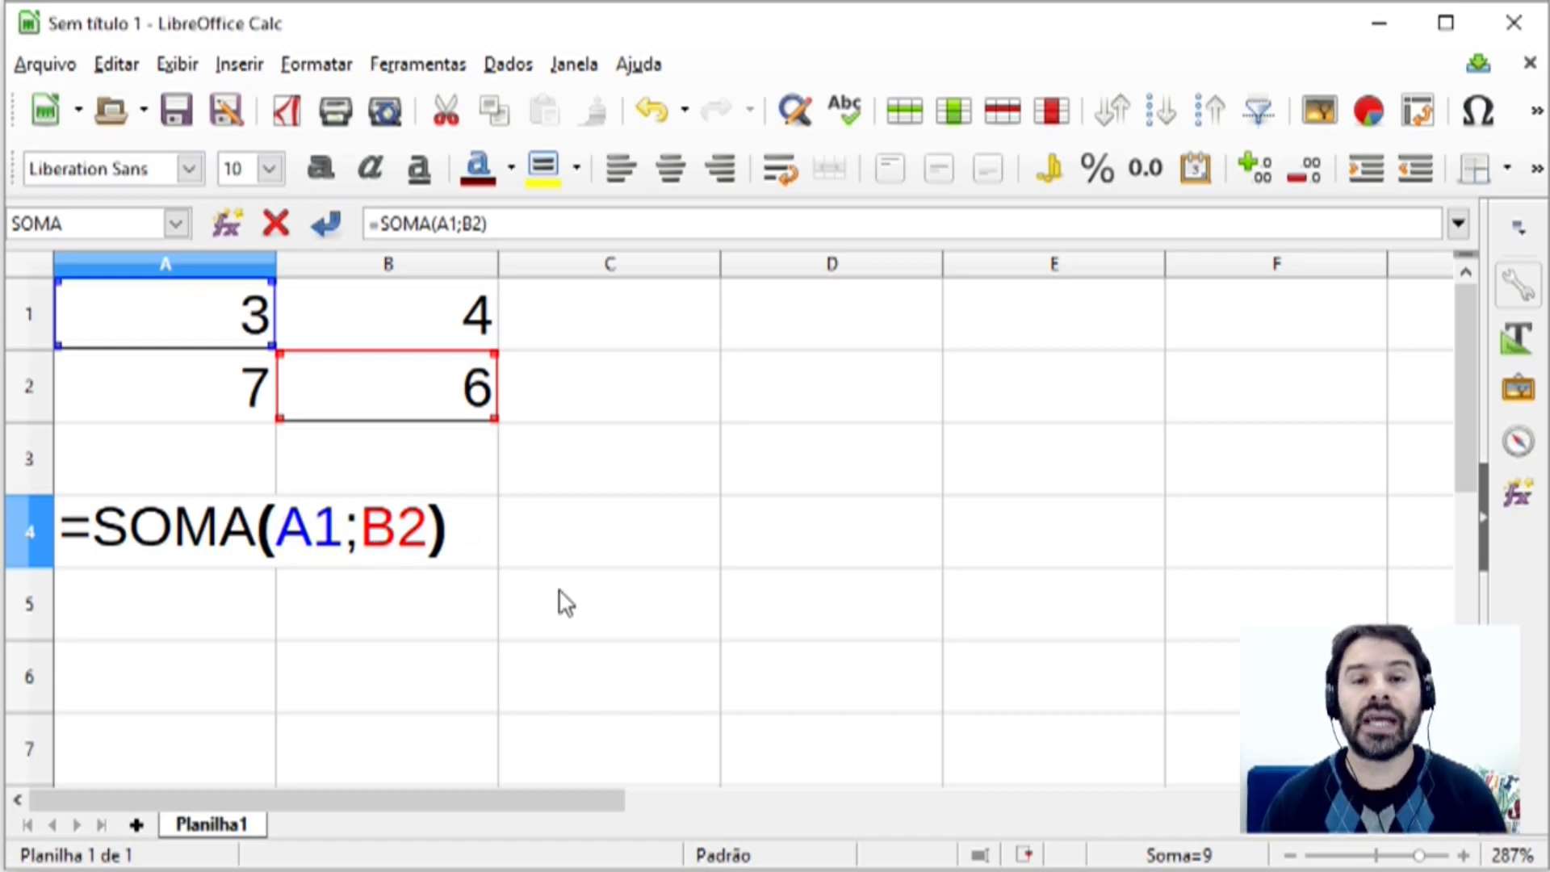
key("Return")
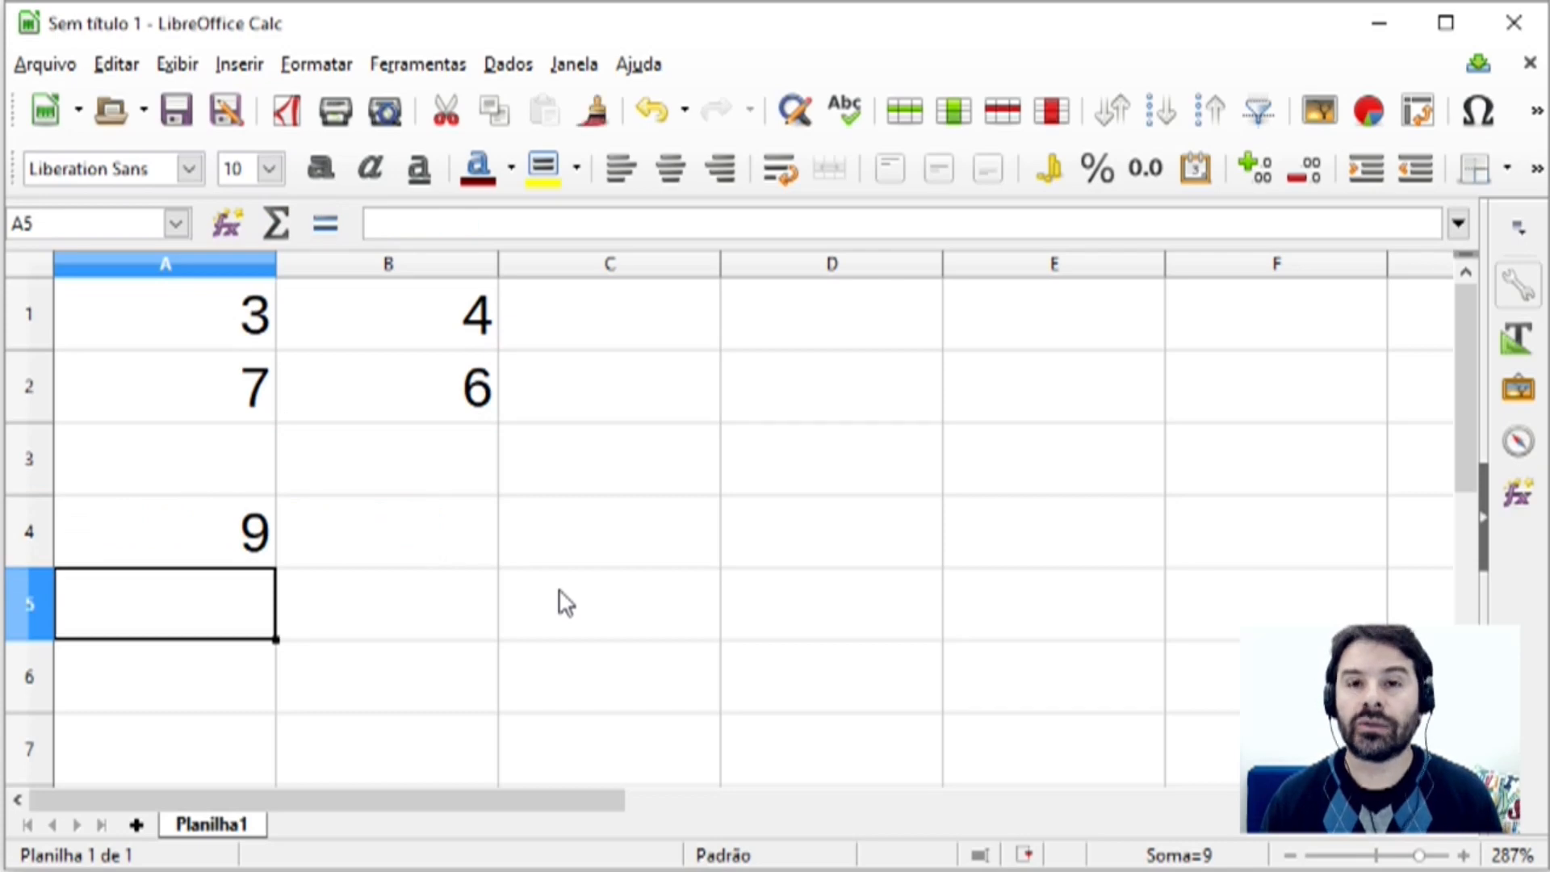
Replace the formula in cell A4 with =SOMA(A1:B2) to add the whole range.
key("Up")
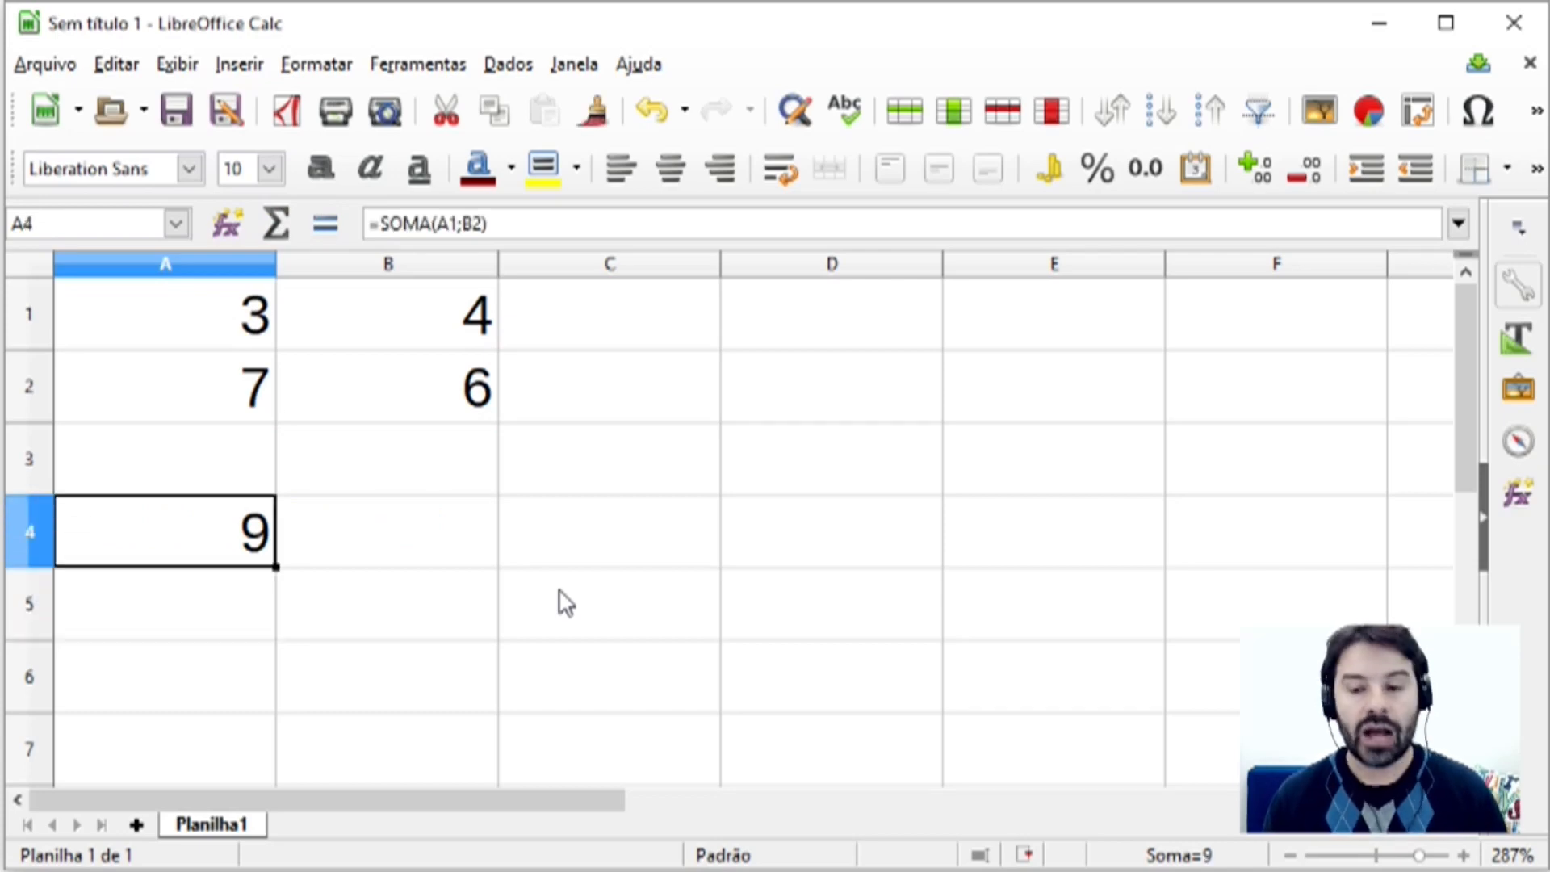
type("=")
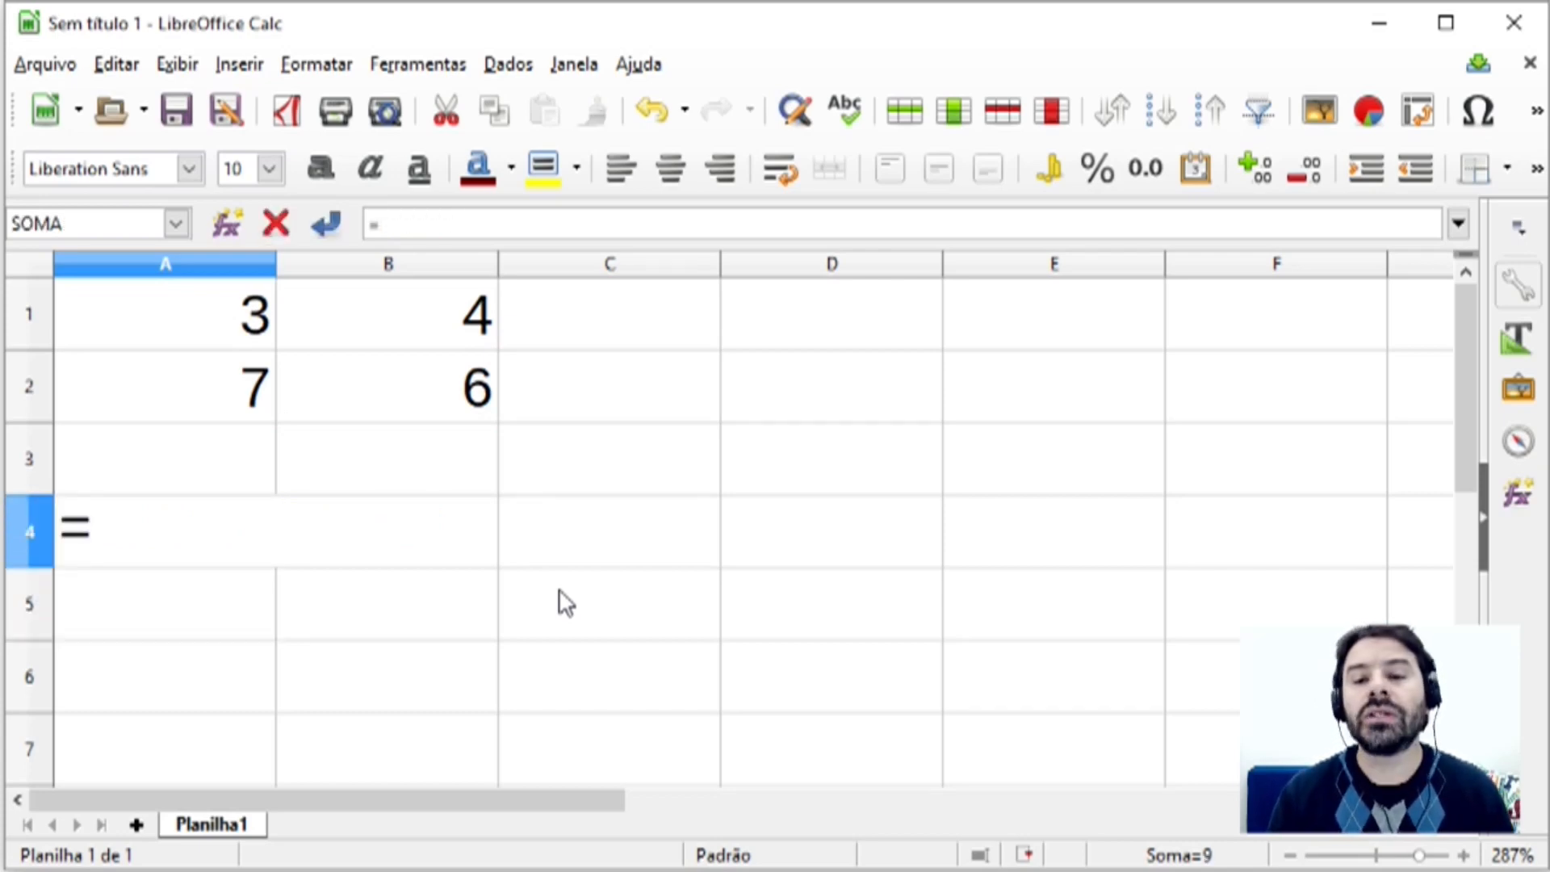
type("SOMA")
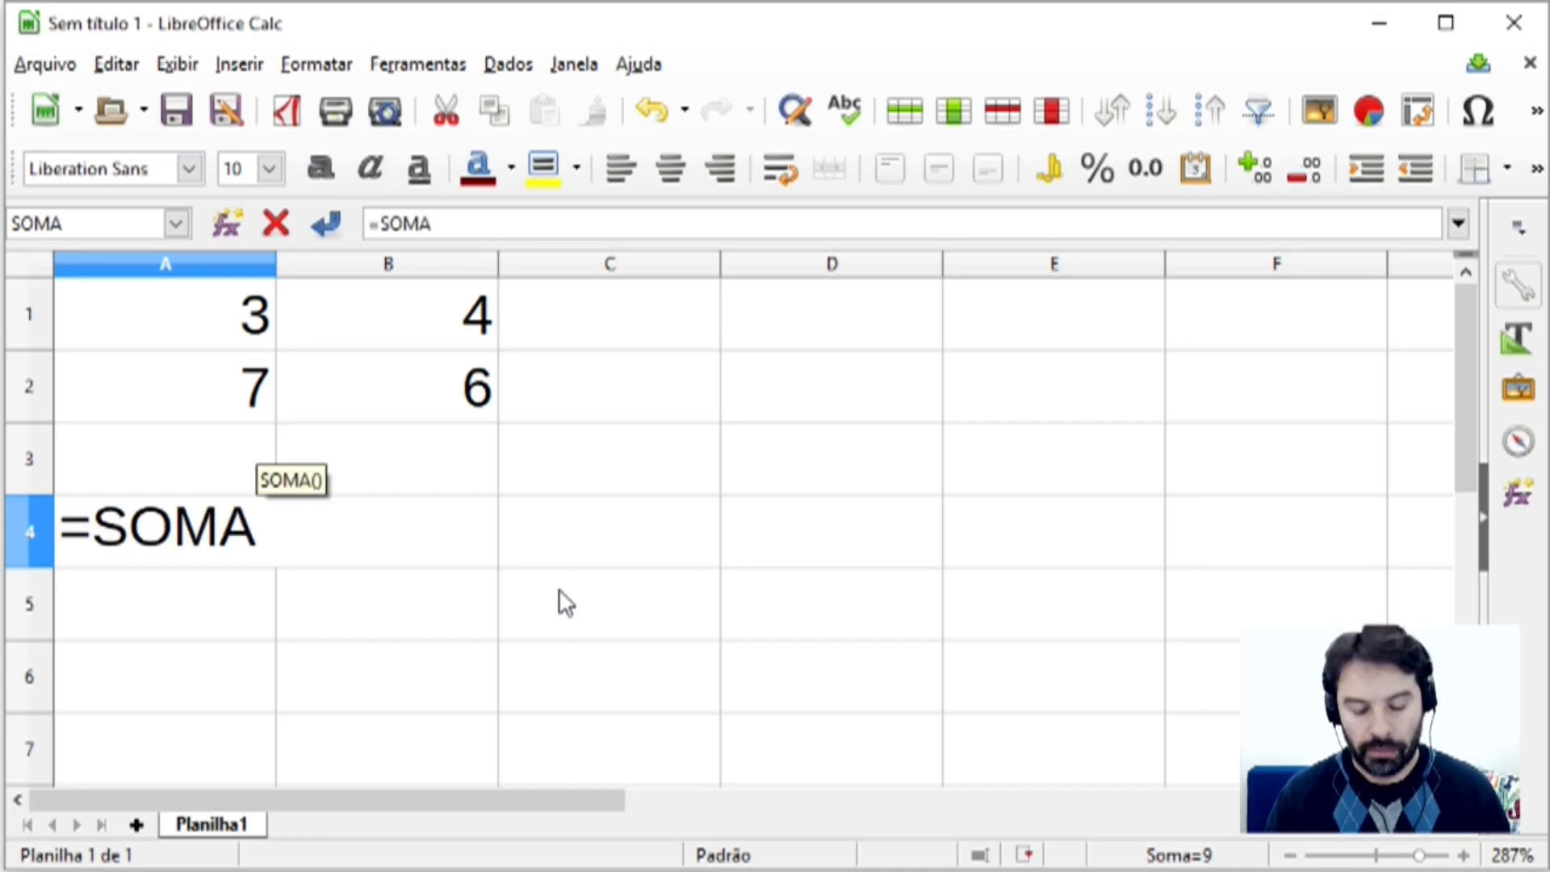
type("(A1")
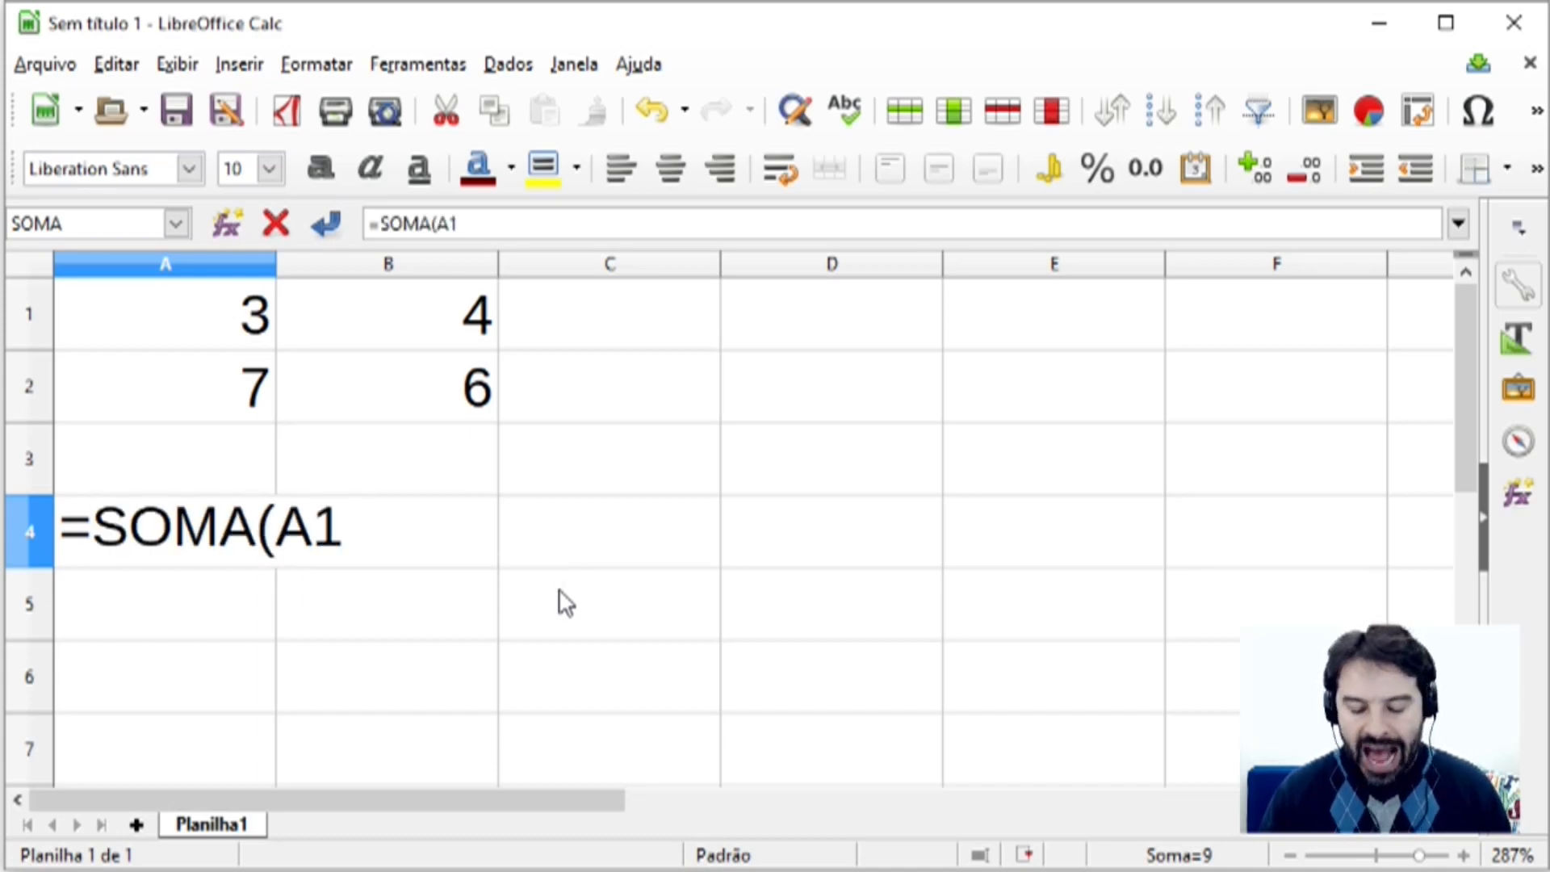
type(":B2)")
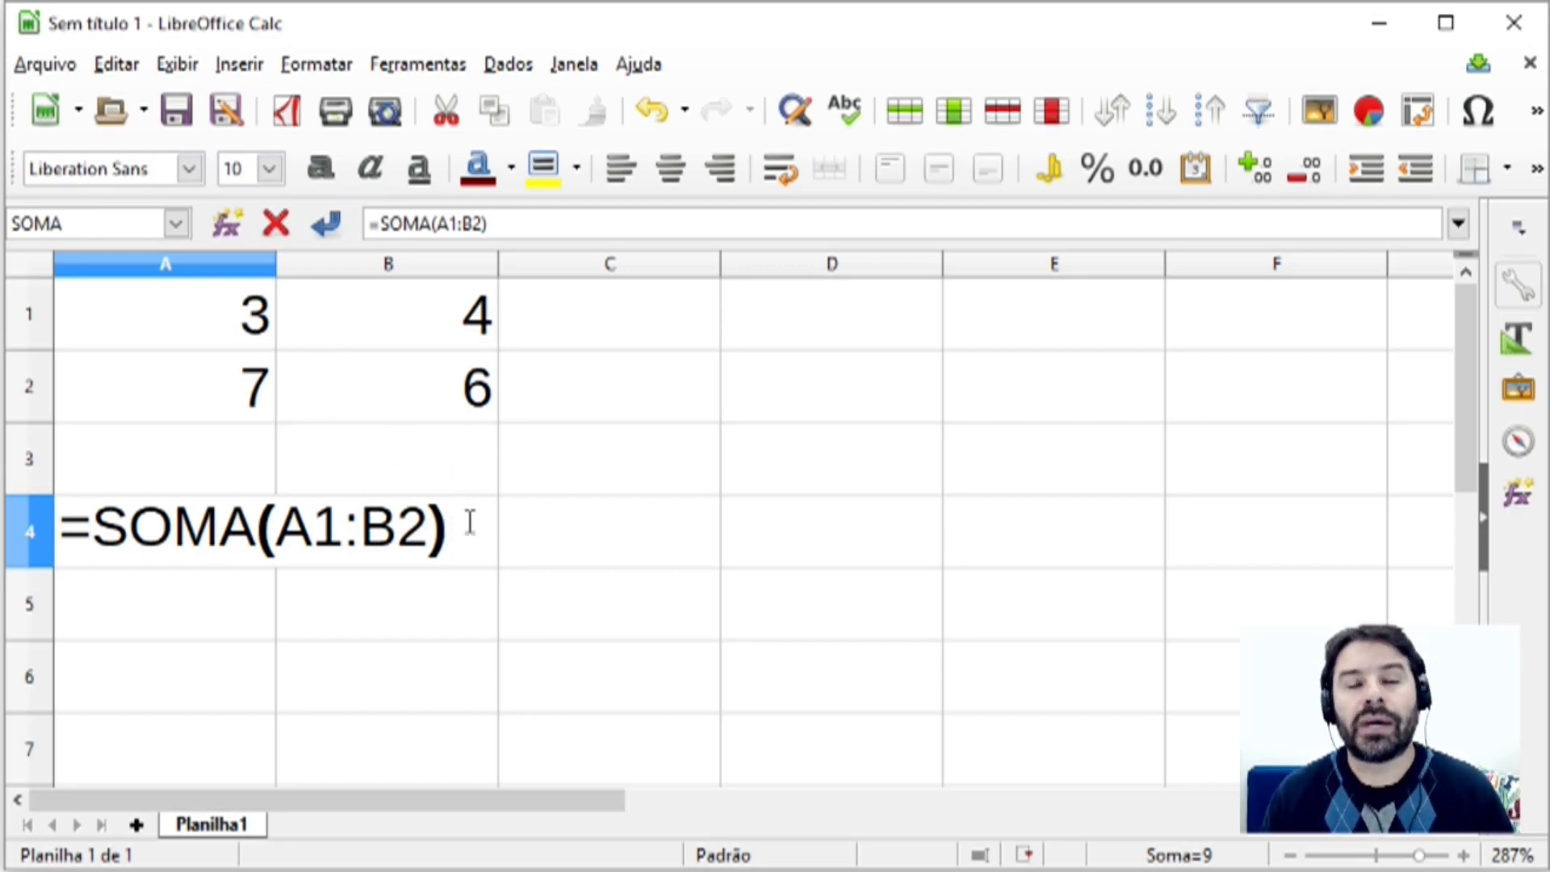
key("Return")
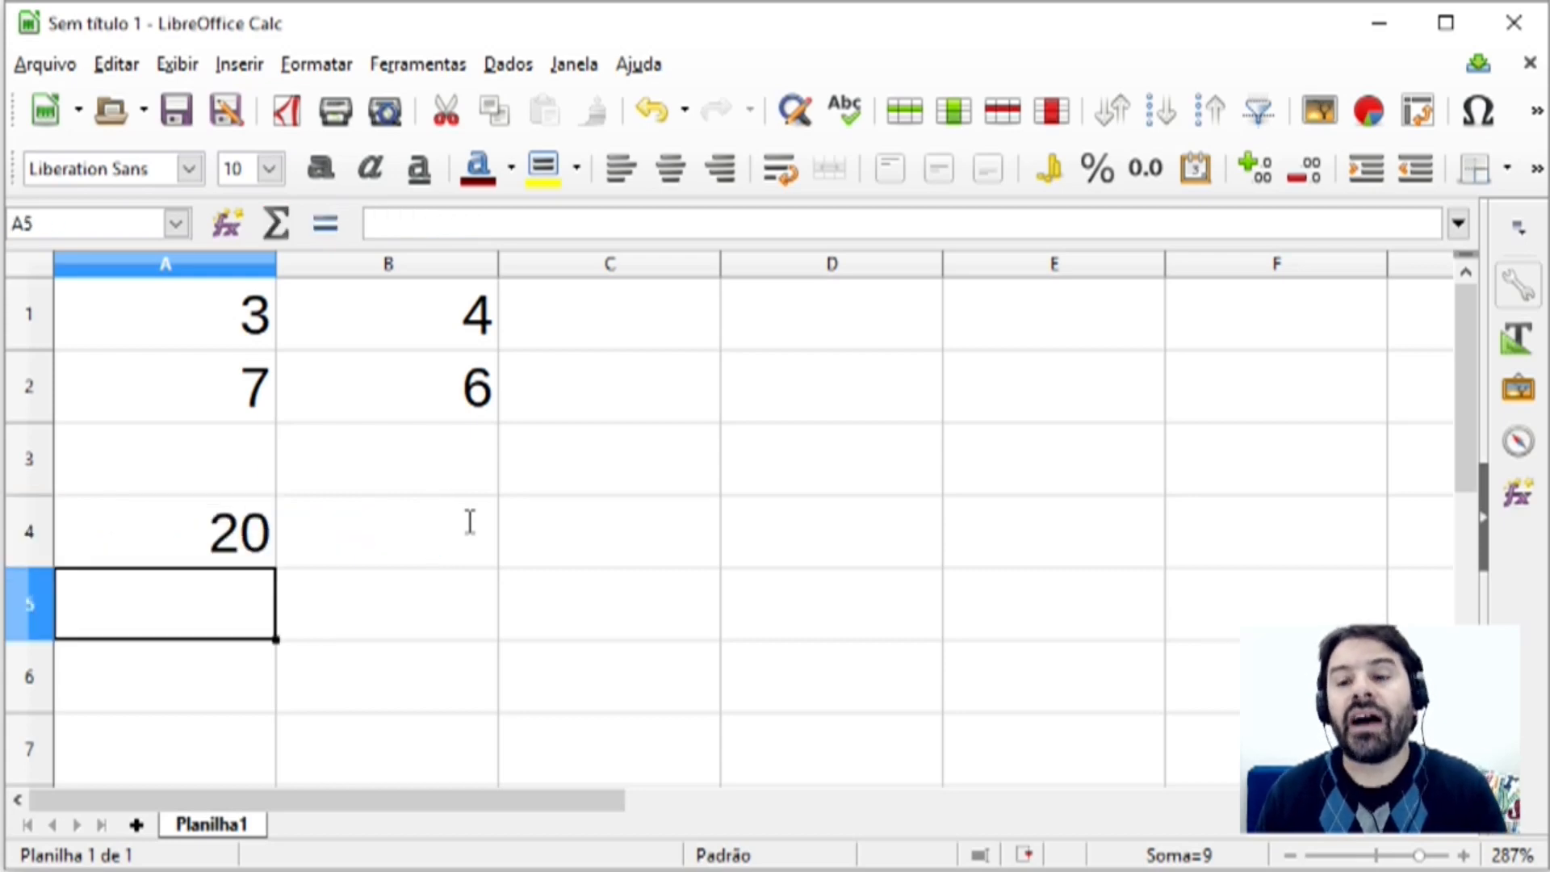
Inspect the cell range referenced by the SOMA formula in A4, keeping the formula as it is.
key("Up")
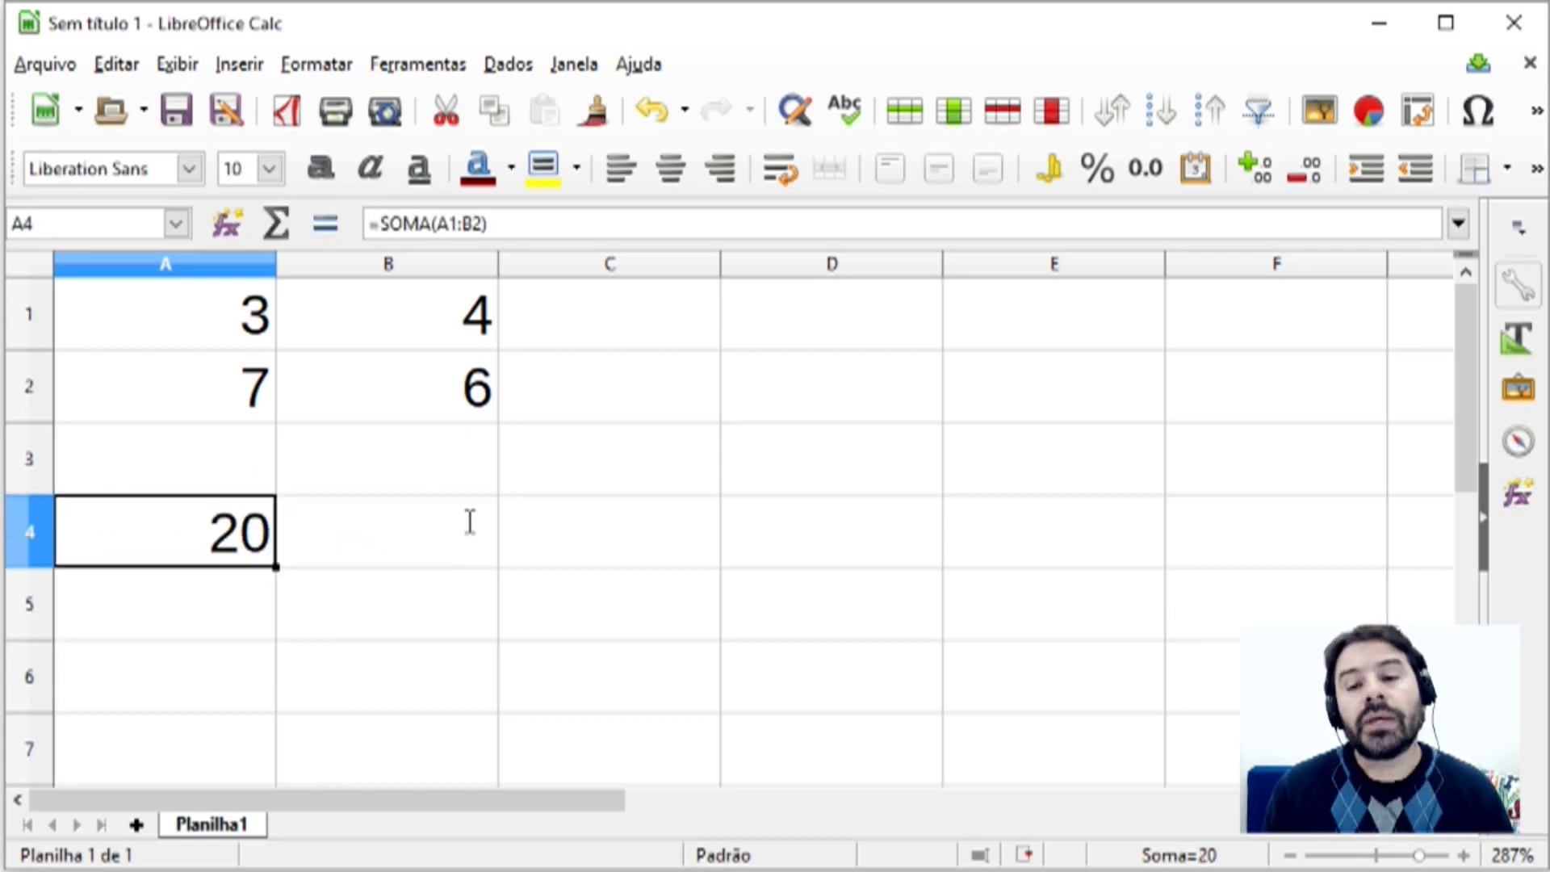
key("F2")
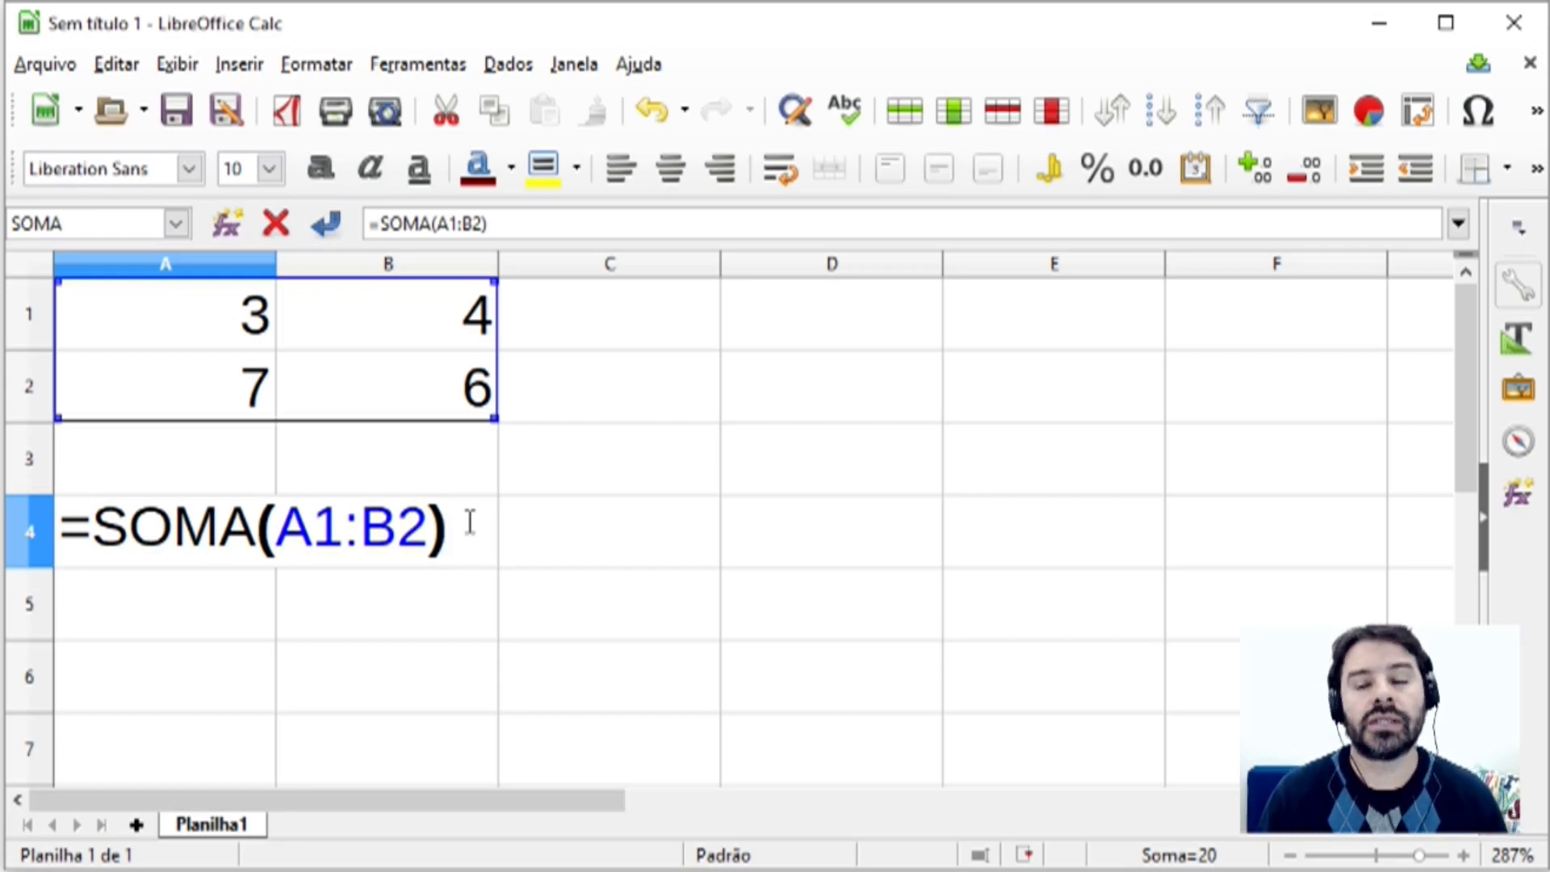
key("Return")
key("Up")
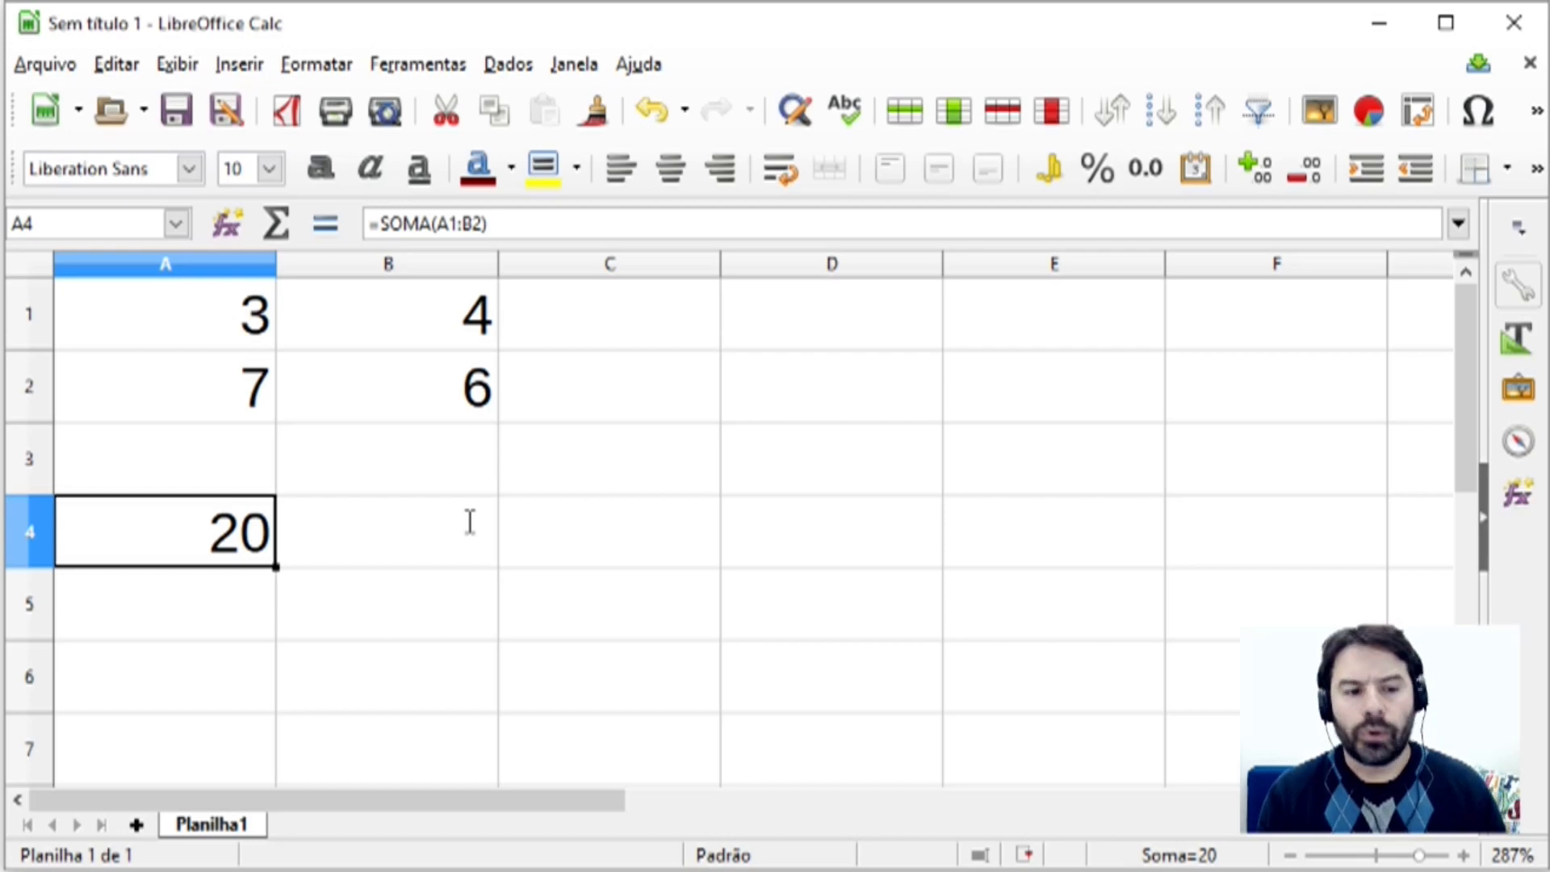
key("F2")
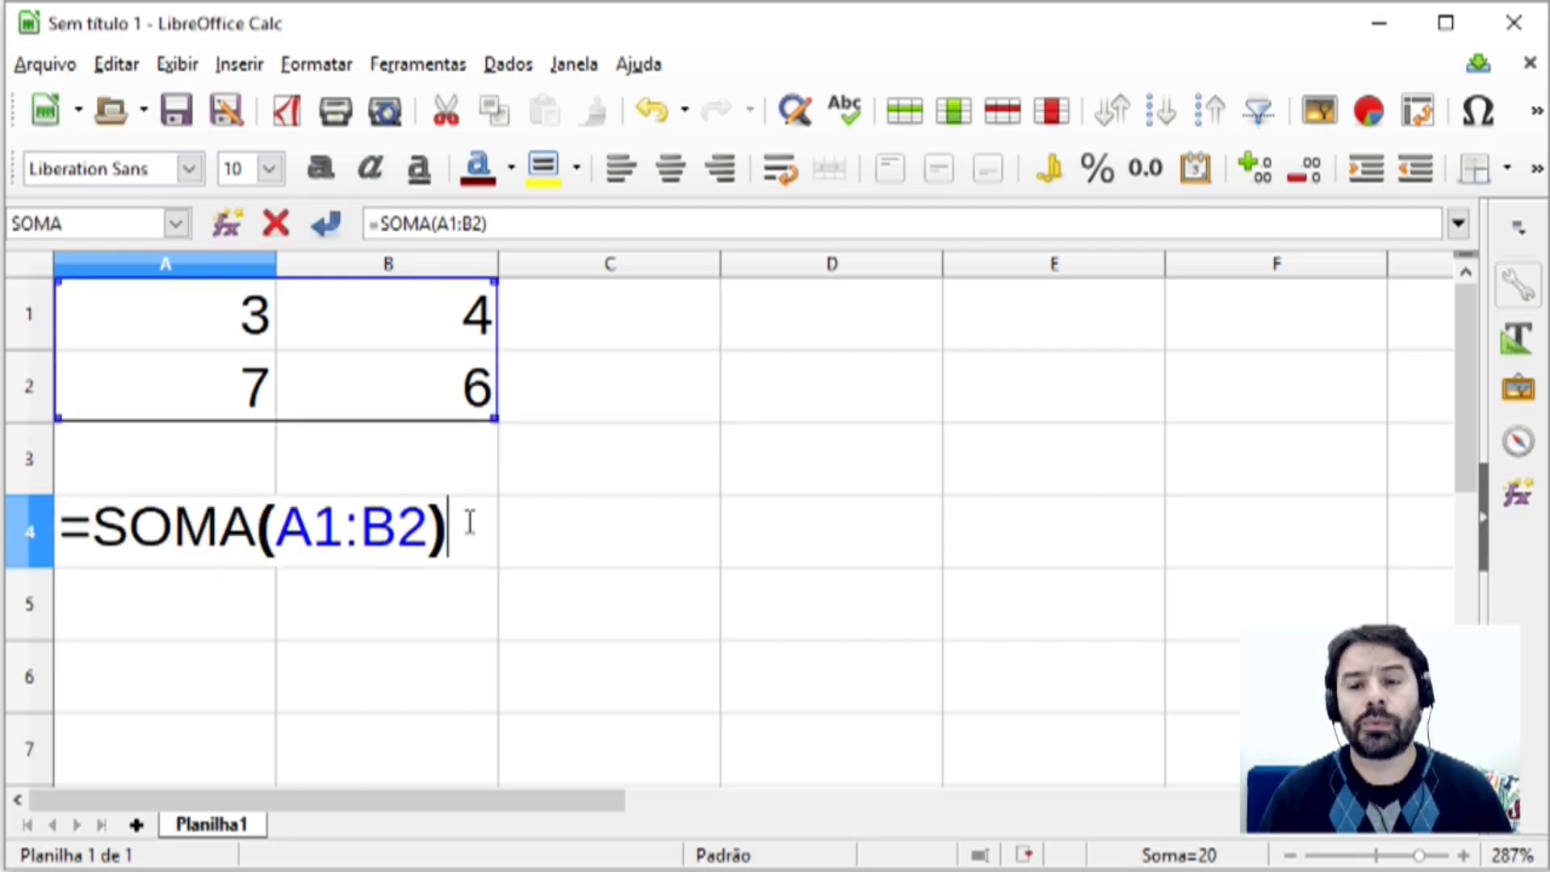
key("Return")
Extend the SOMA formula in A4 with the product A1*B1 as a second argument, giving =SOMA(A1:B2;A1*B1).
key("Up")
key("F2")
key("BackSpace")
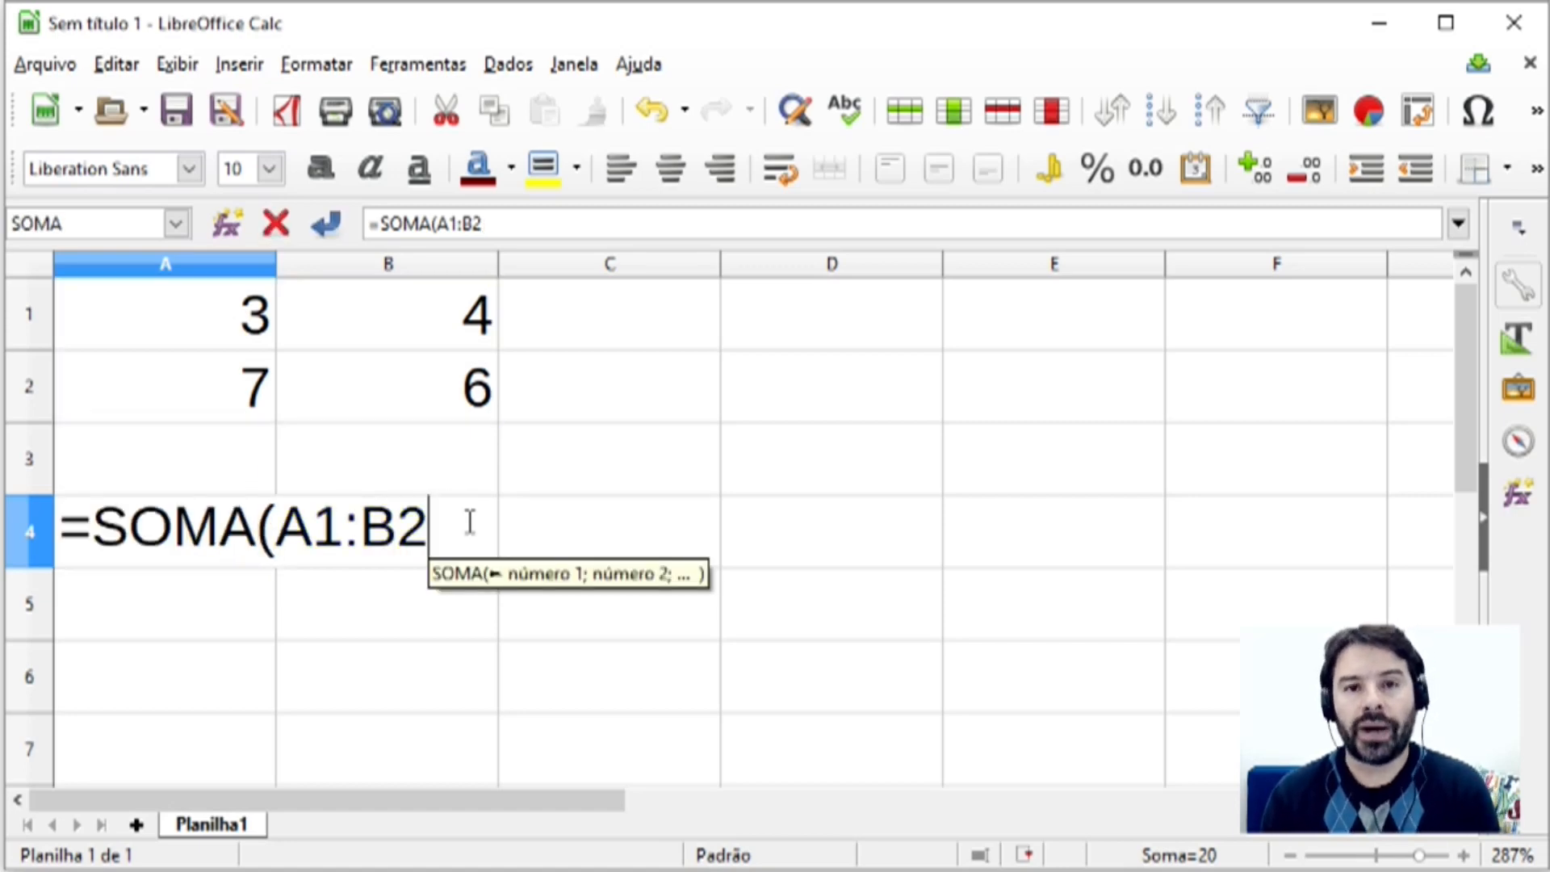
type(";")
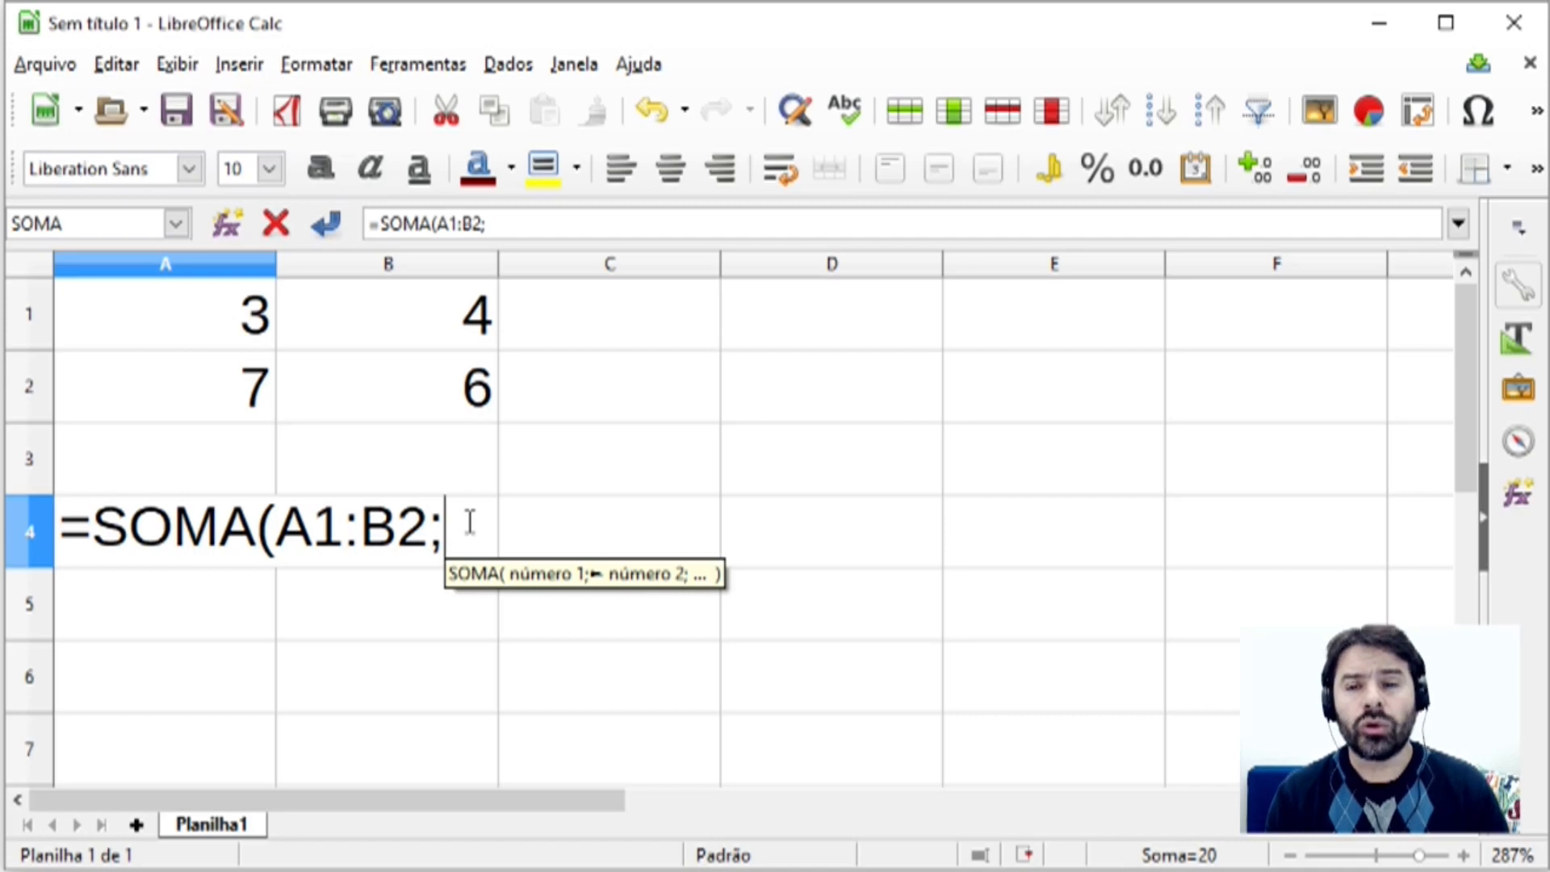
type("A1")
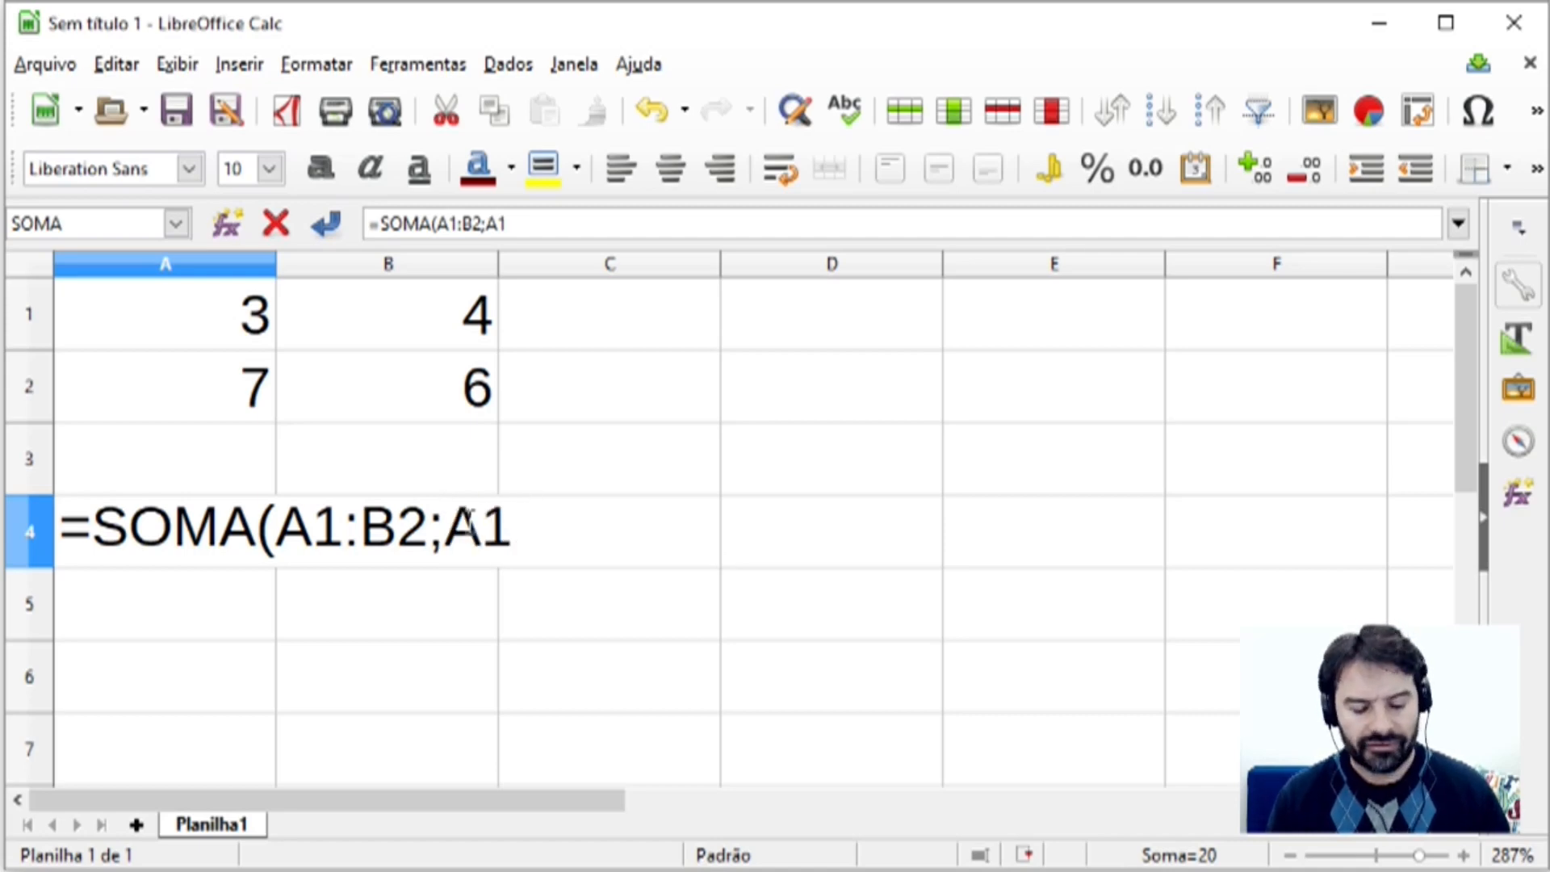
type("*B1)")
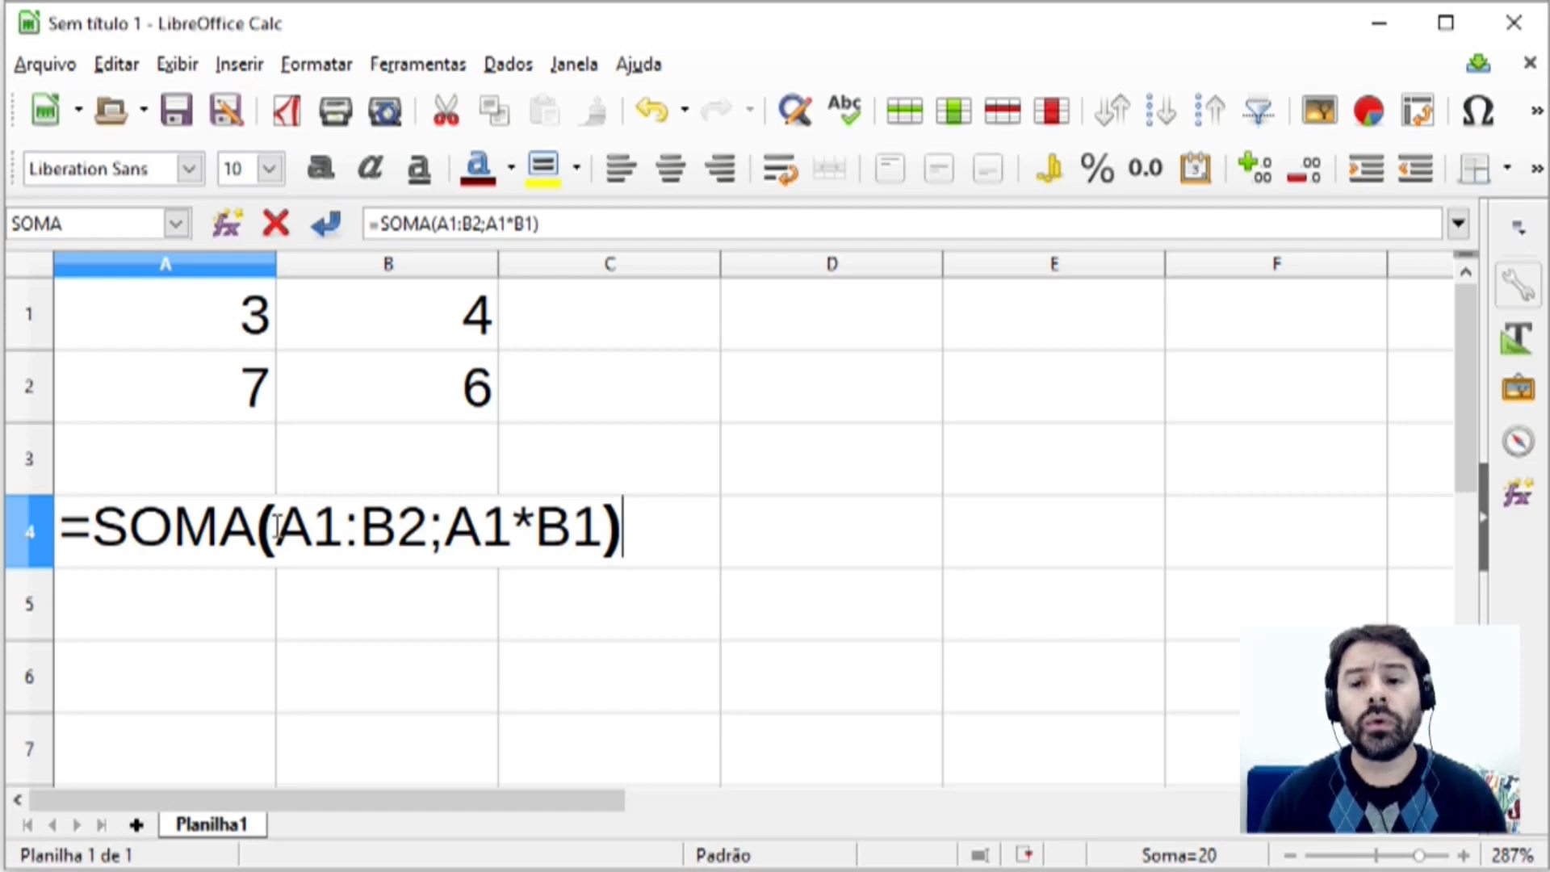
Examine the two arguments of the formula being edited, A1:B2 and A1*B1, by highlighting each in turn.
left_click_drag(275, 529, 427, 527)
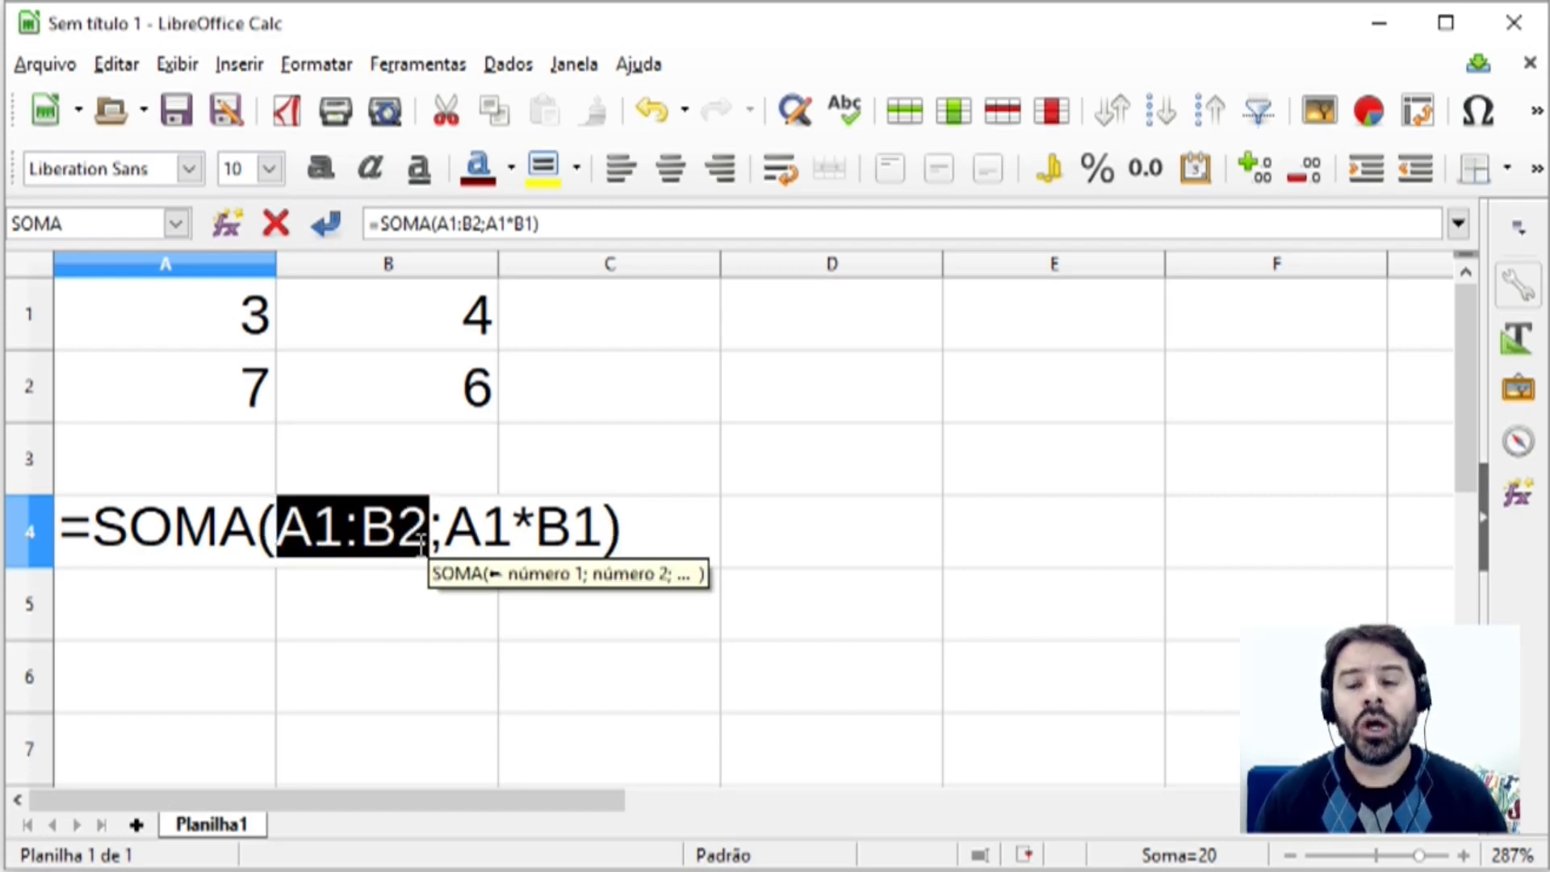
left_click_drag(442, 530, 595, 530)
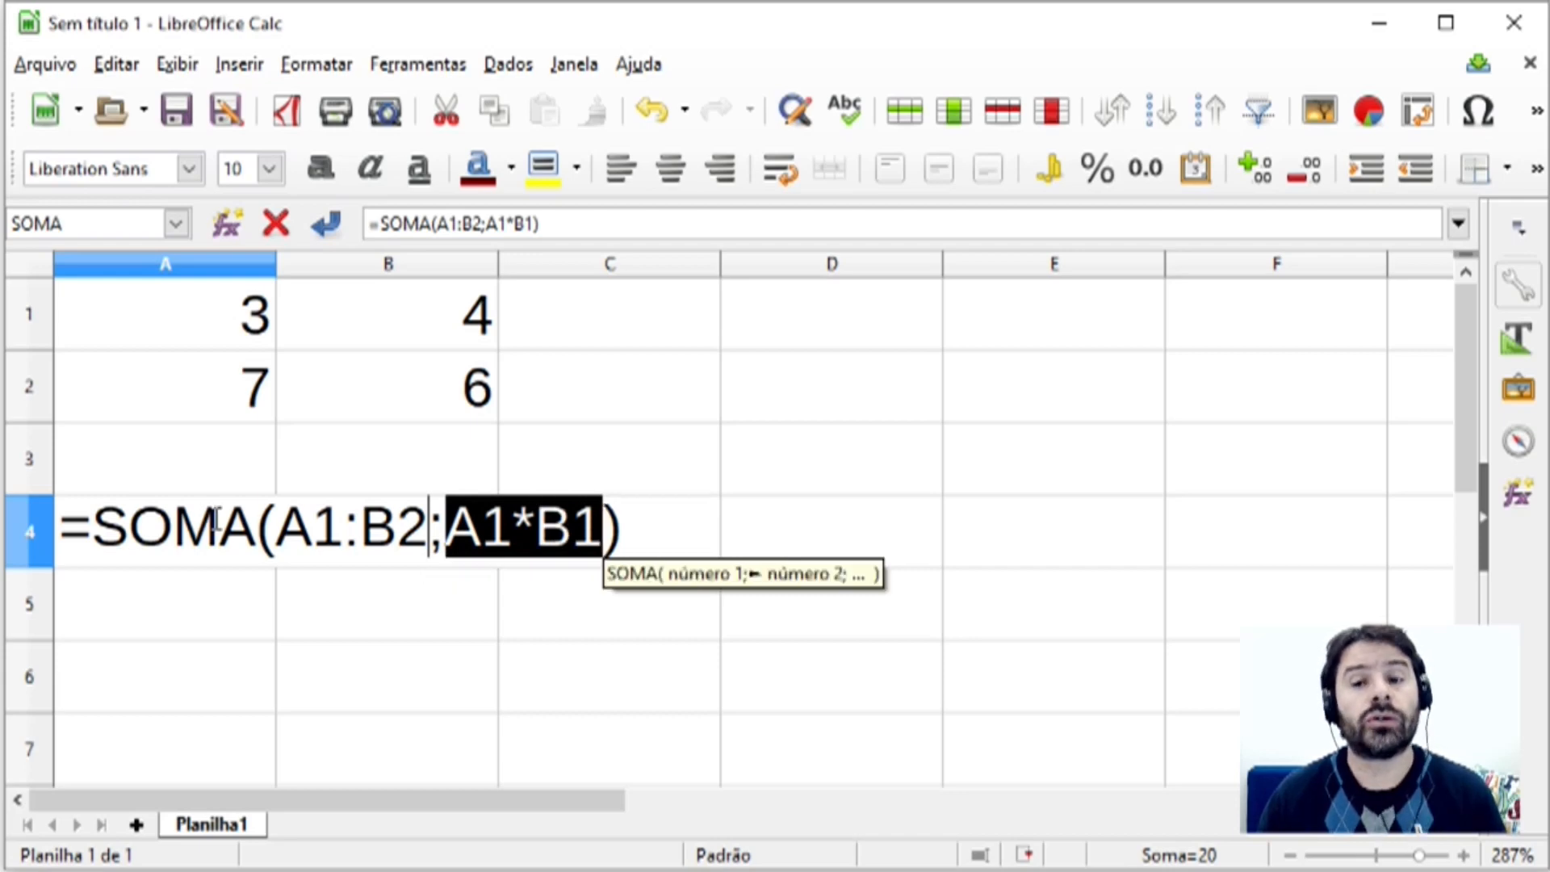
left_click_drag(275, 527, 428, 526)
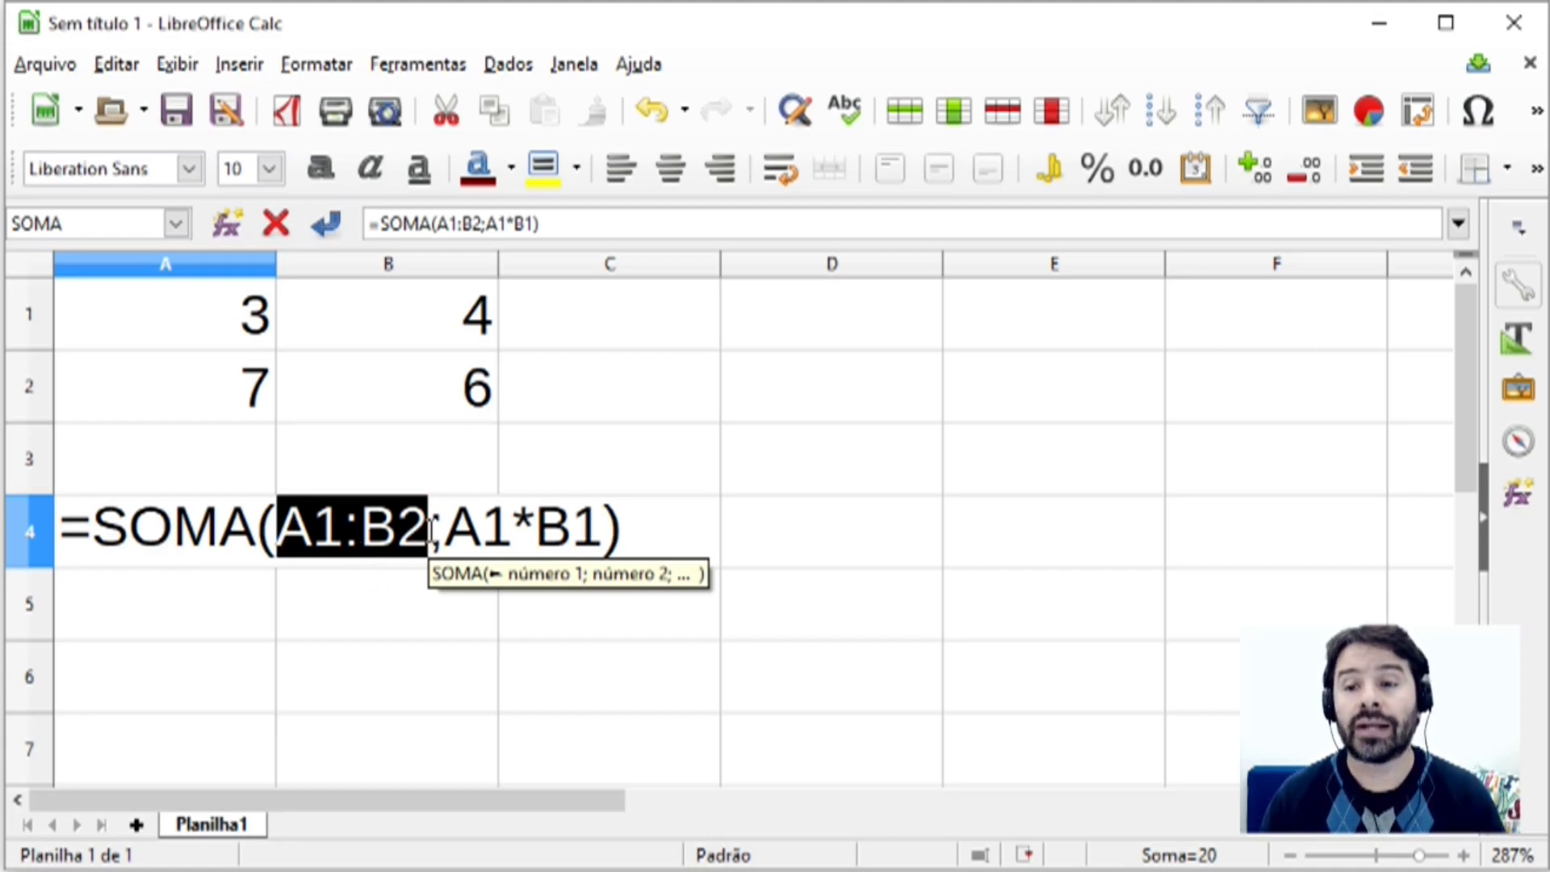
left_click_drag(443, 525, 604, 521)
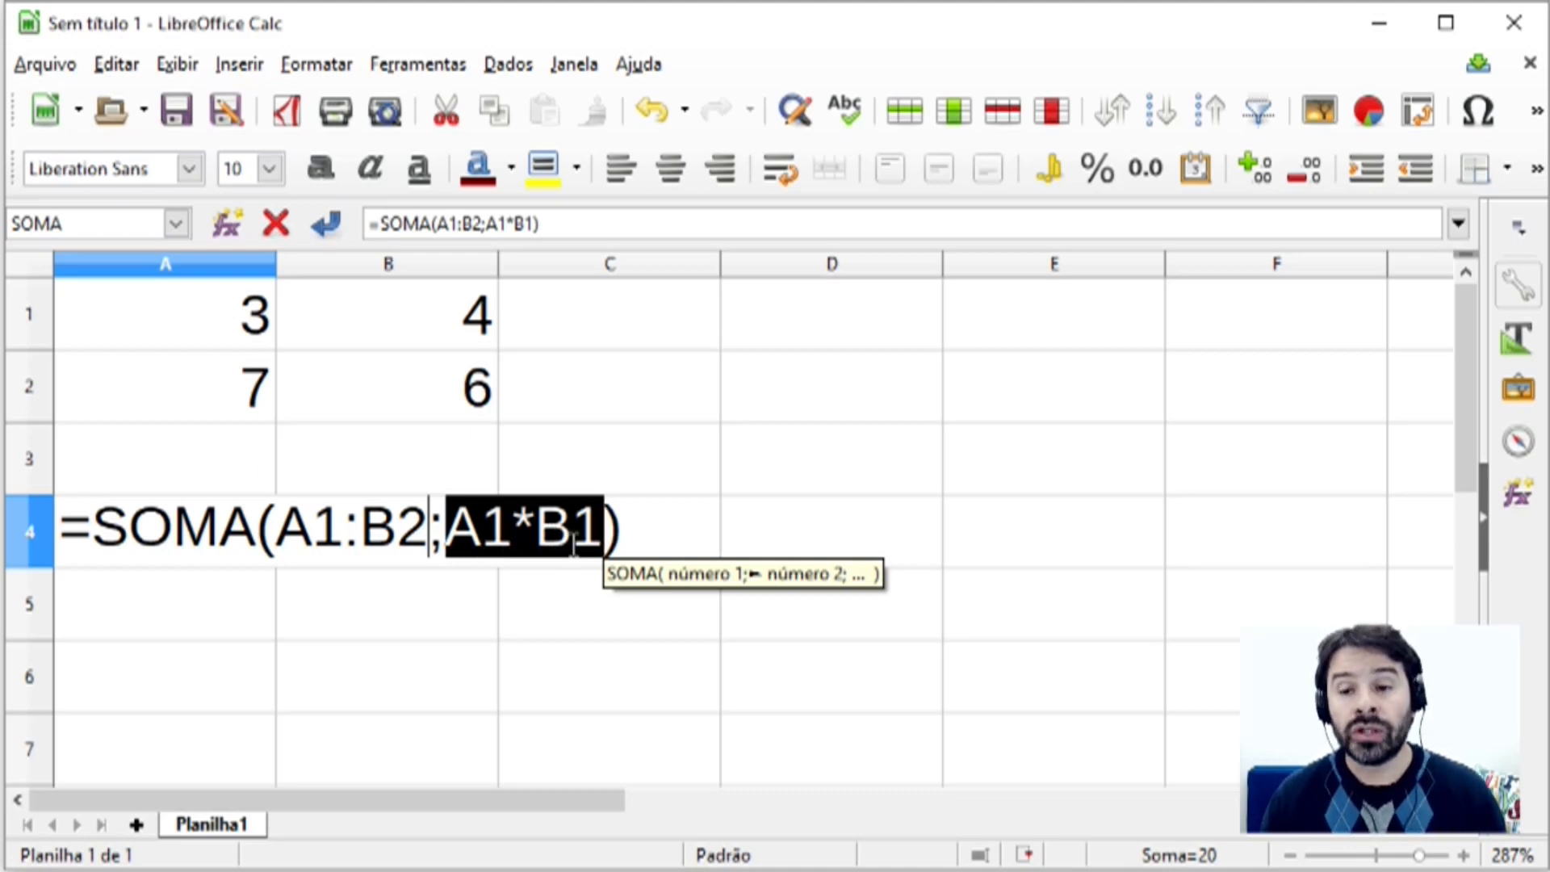
left_click_drag(277, 525, 428, 518)
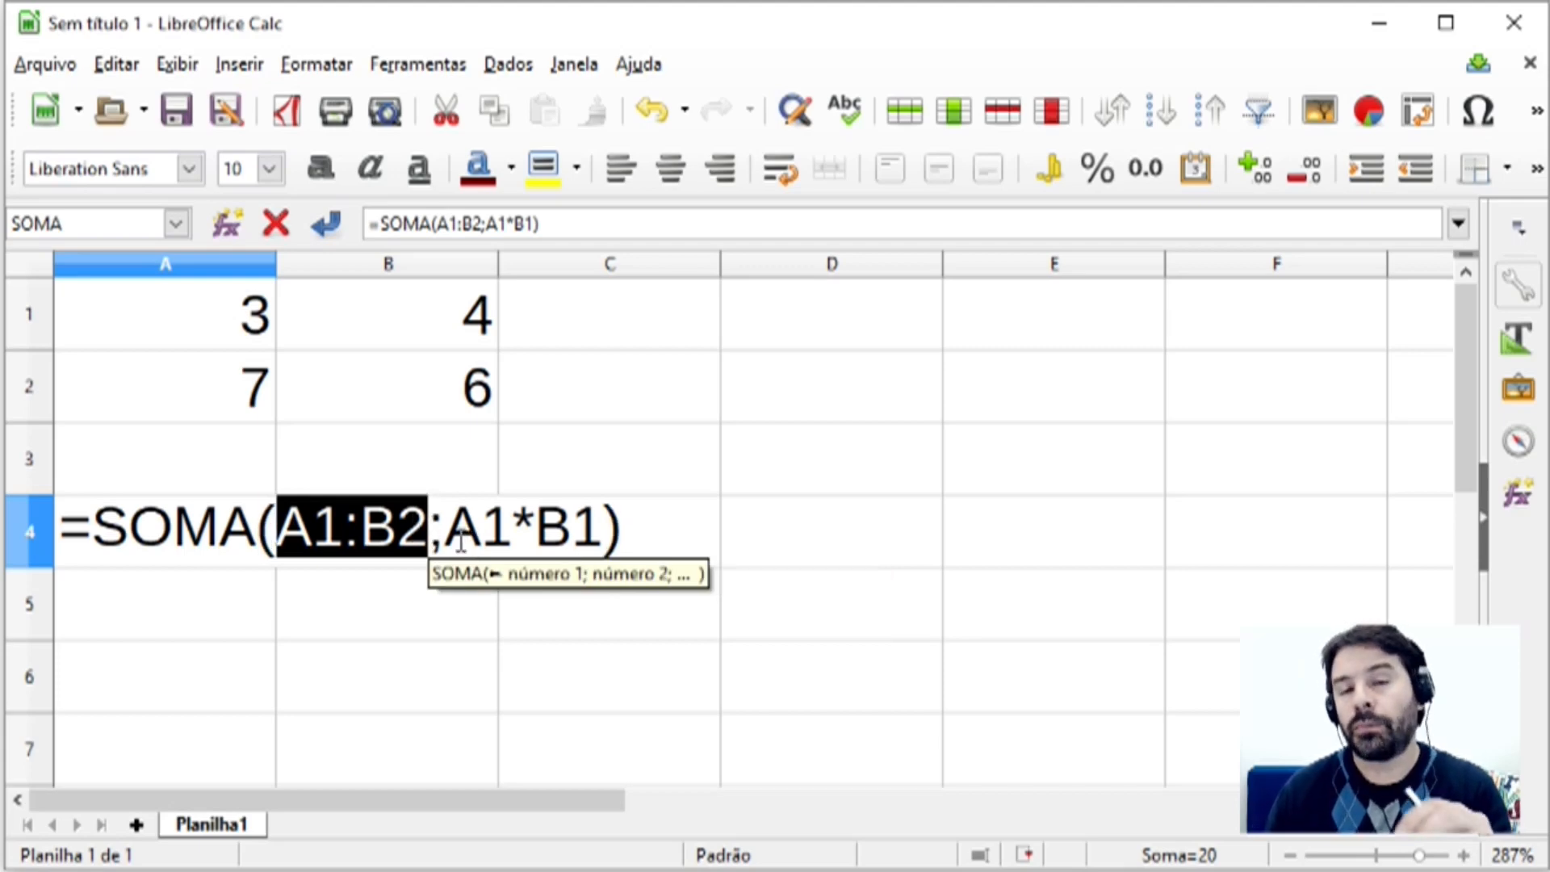
left_click_drag(447, 535, 597, 520)
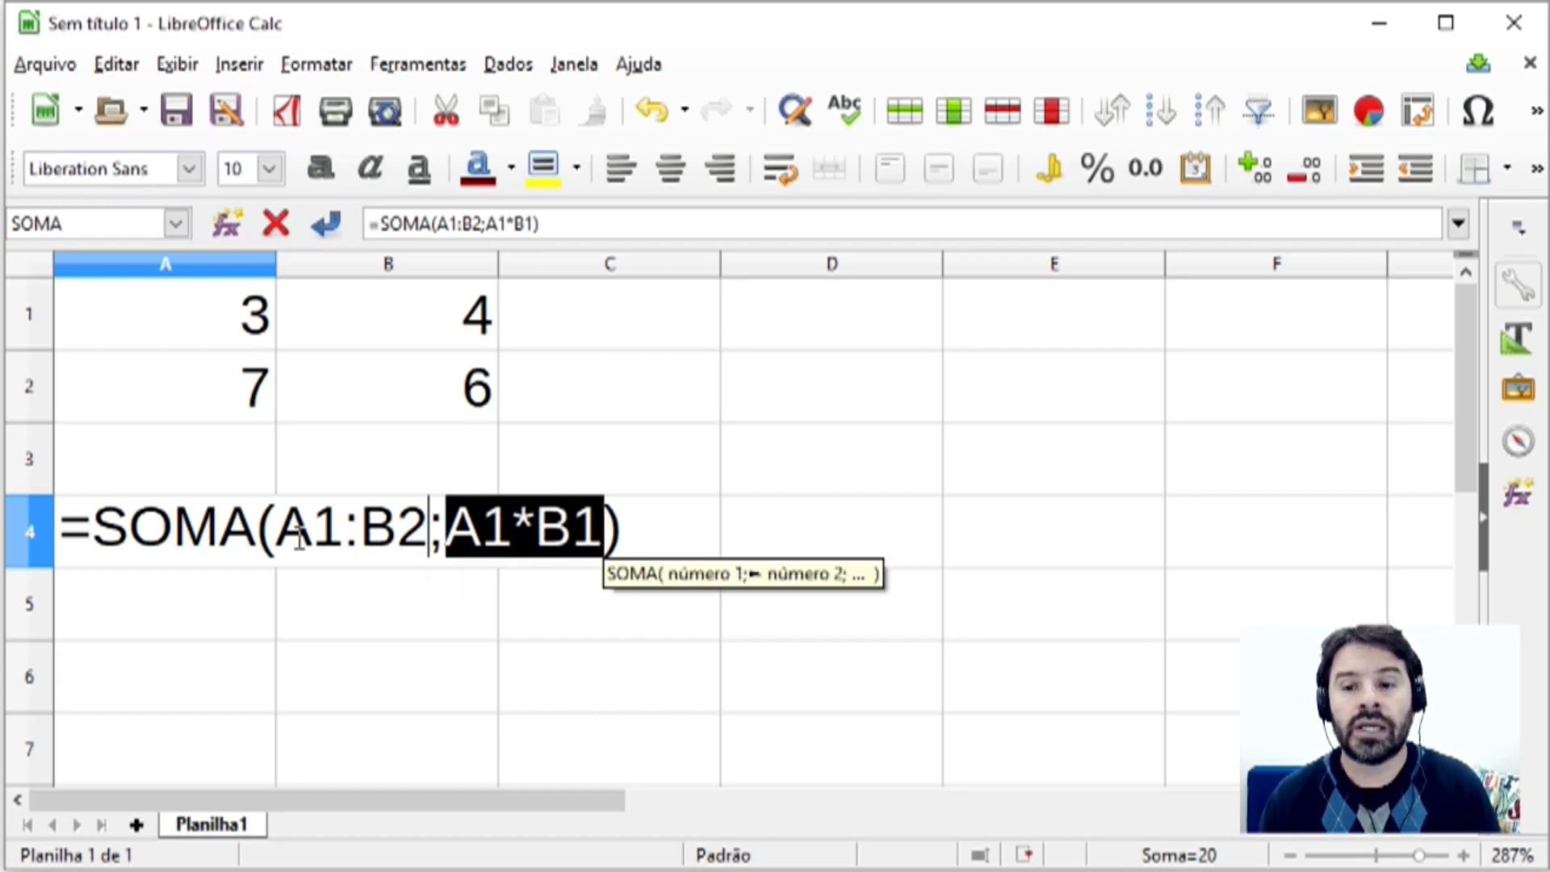
left_click_drag(279, 532, 598, 529)
left_click_drag(93, 529, 627, 523)
left_click(626, 522)
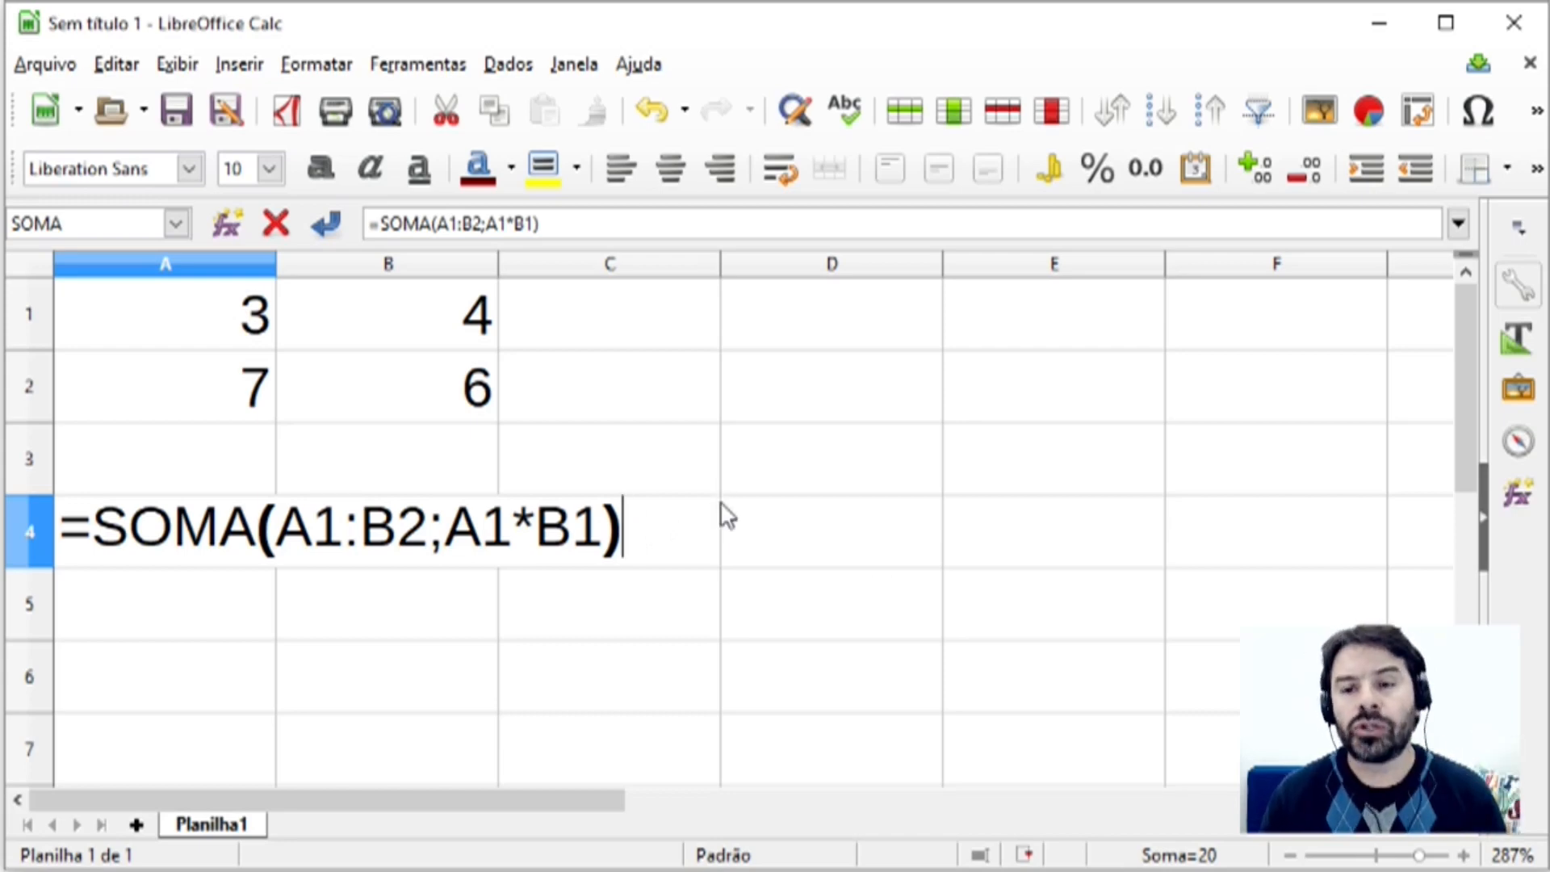
Commit the formula =SOMA(A1:B2;A1*B1) in A4 and review the cells it references.
key("Return")
key("Up")
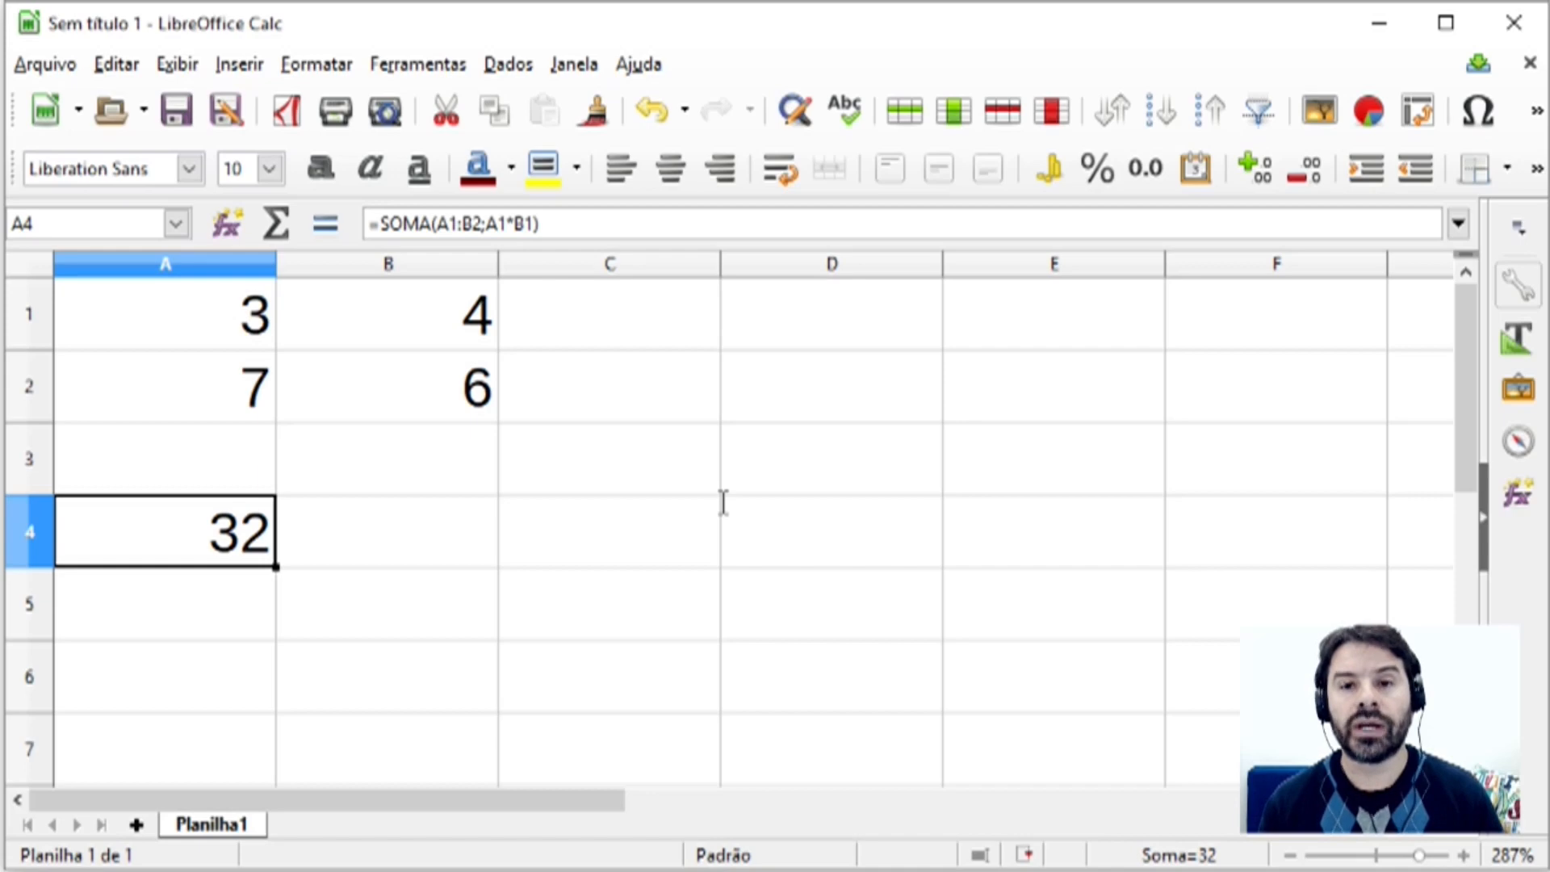
key("F2")
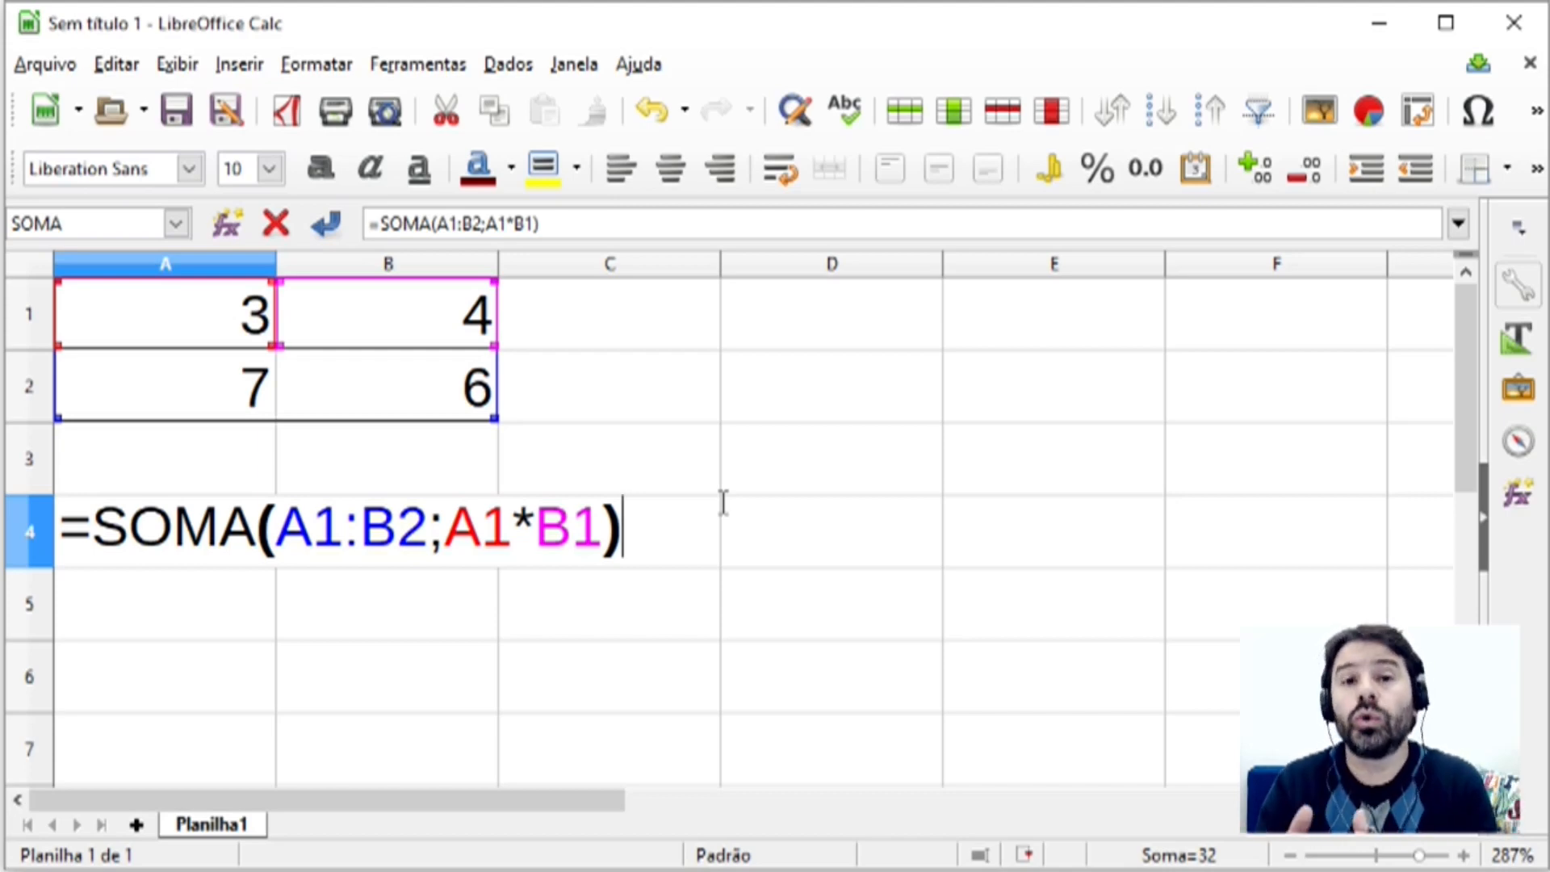
key("Return")
key("Up")
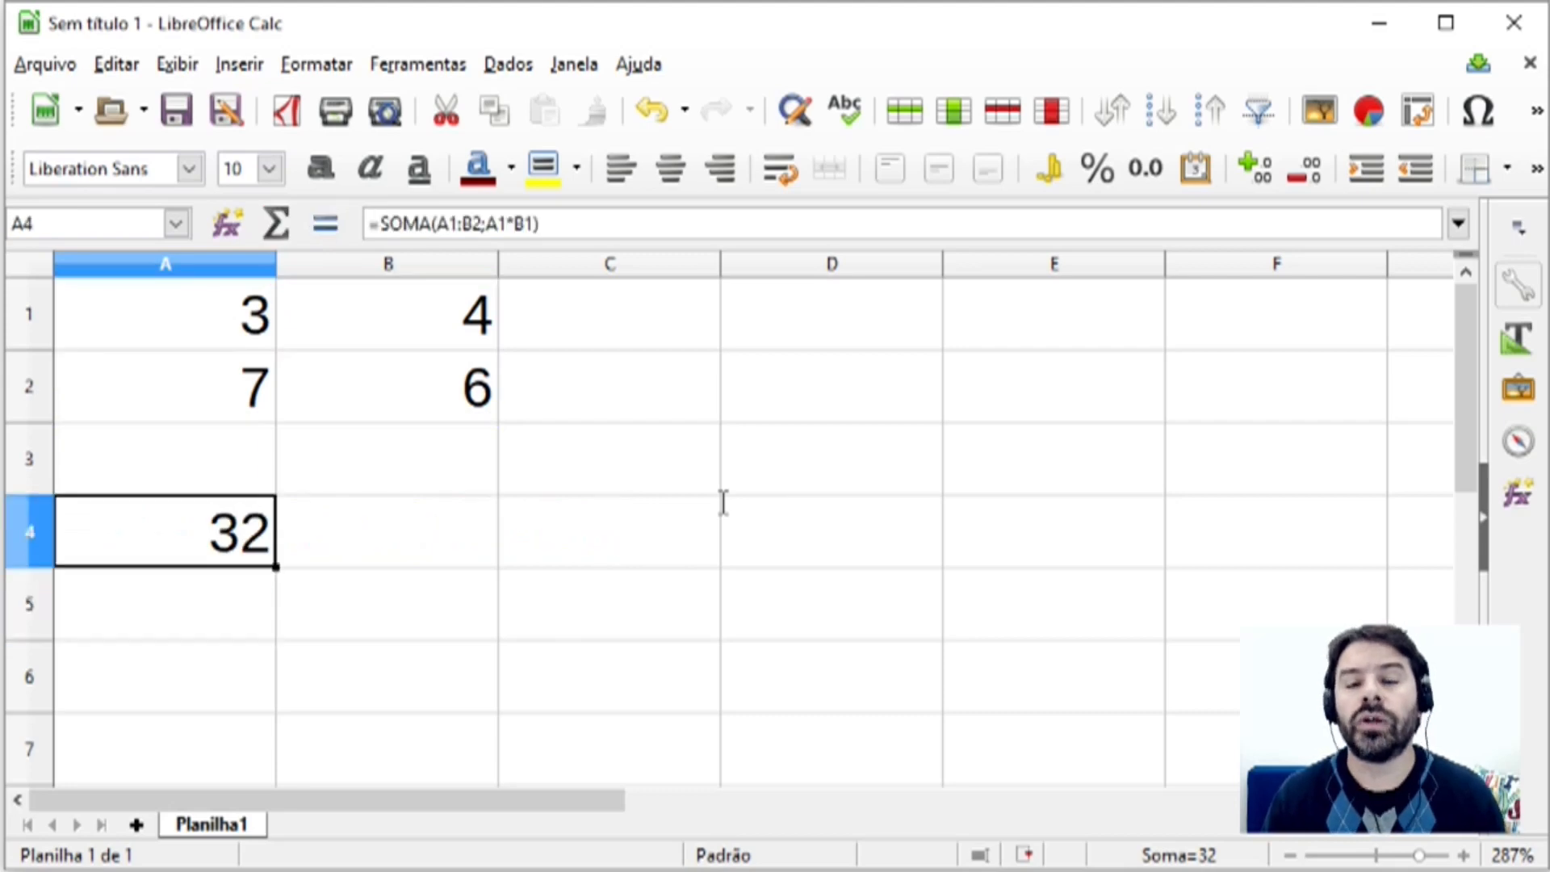